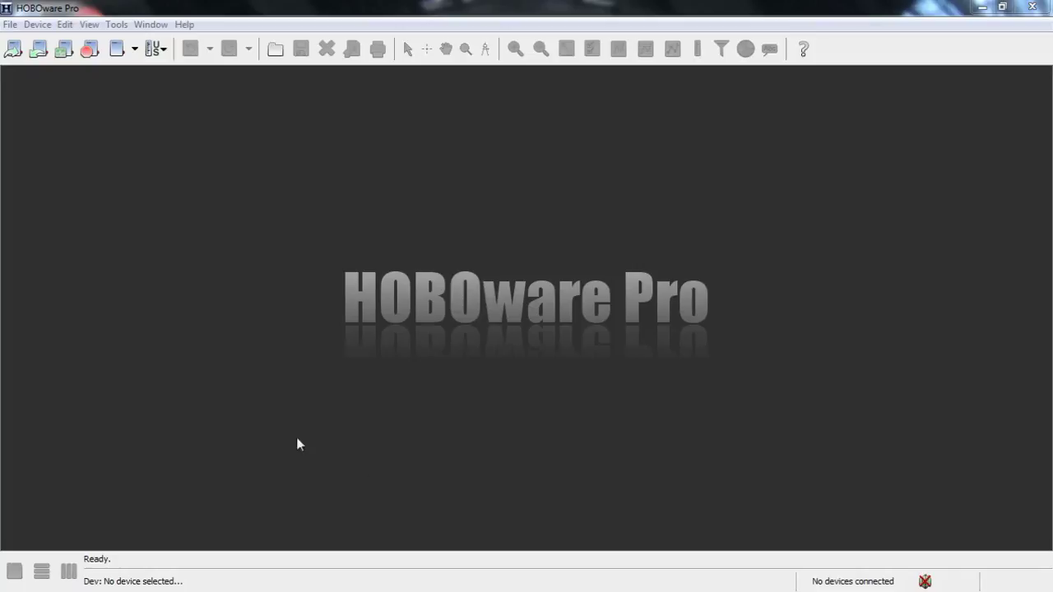
Open the Dehumidifier.hobo data file
left_click(11, 25)
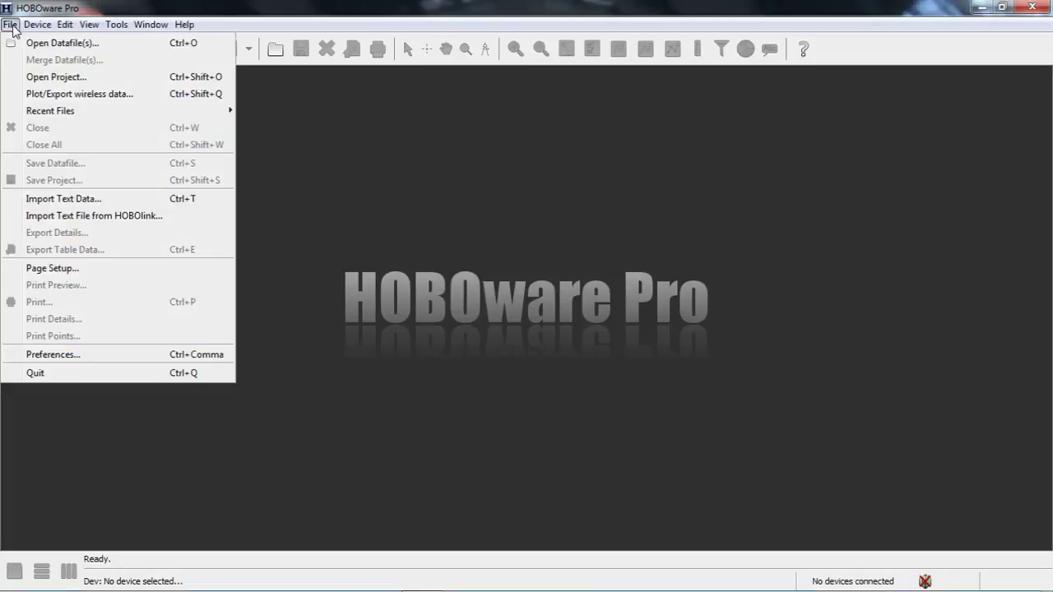
left_click(62, 43)
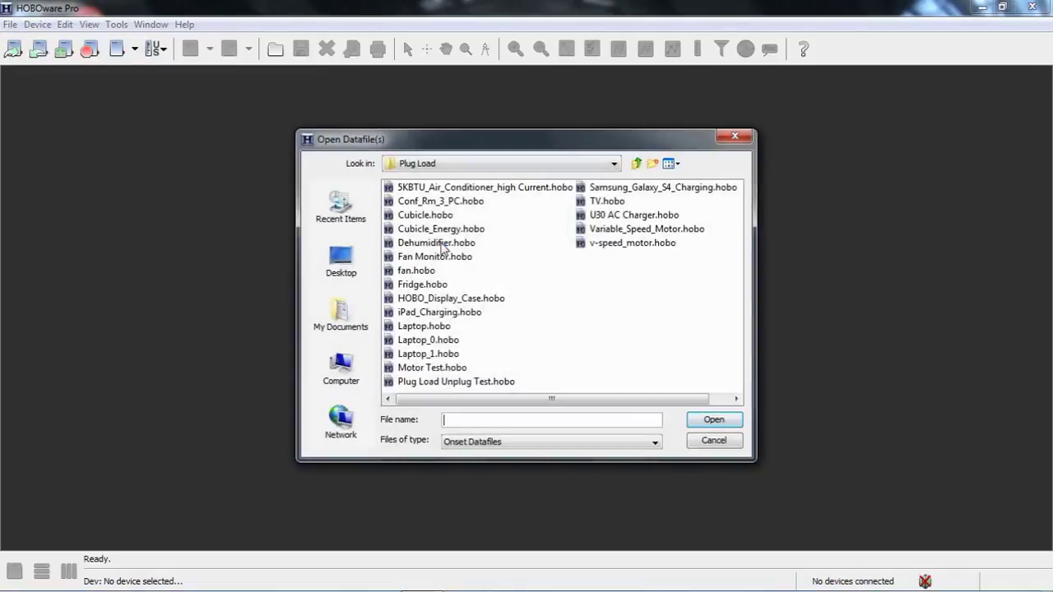
left_click(443, 244)
left_click(714, 421)
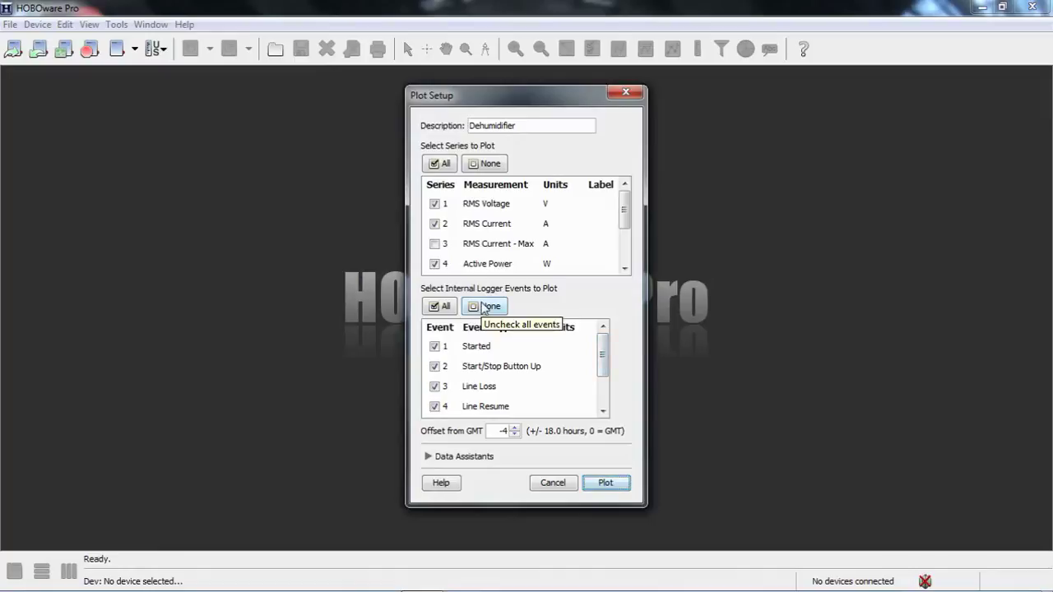
In Plot Setup, choose no logger events and untick RMS Voltage, Active Energy, Apparent Power and Power Factor
mouse_move(603, 350)
left_mouse_down()
mouse_move(603, 386)
mouse_move(612, 354)
left_mouse_up()
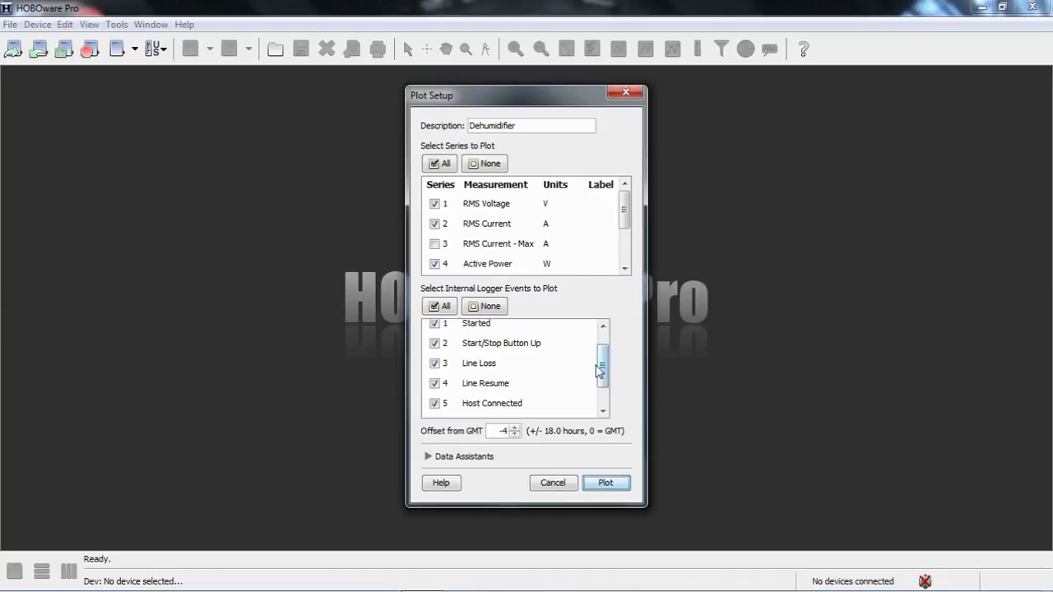
left_click_drag(601, 367, 603, 341)
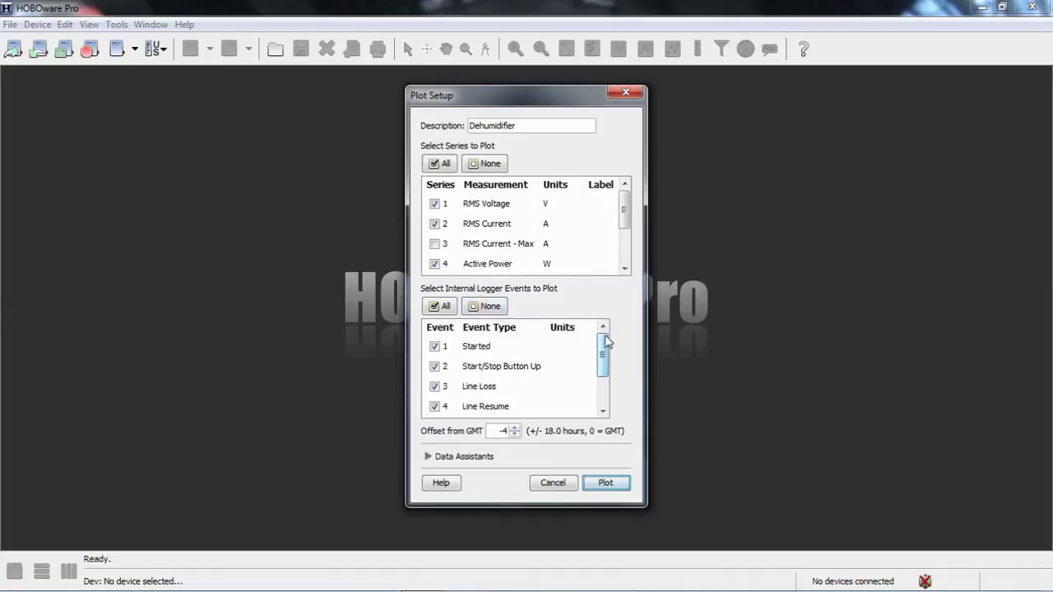
left_click(487, 307)
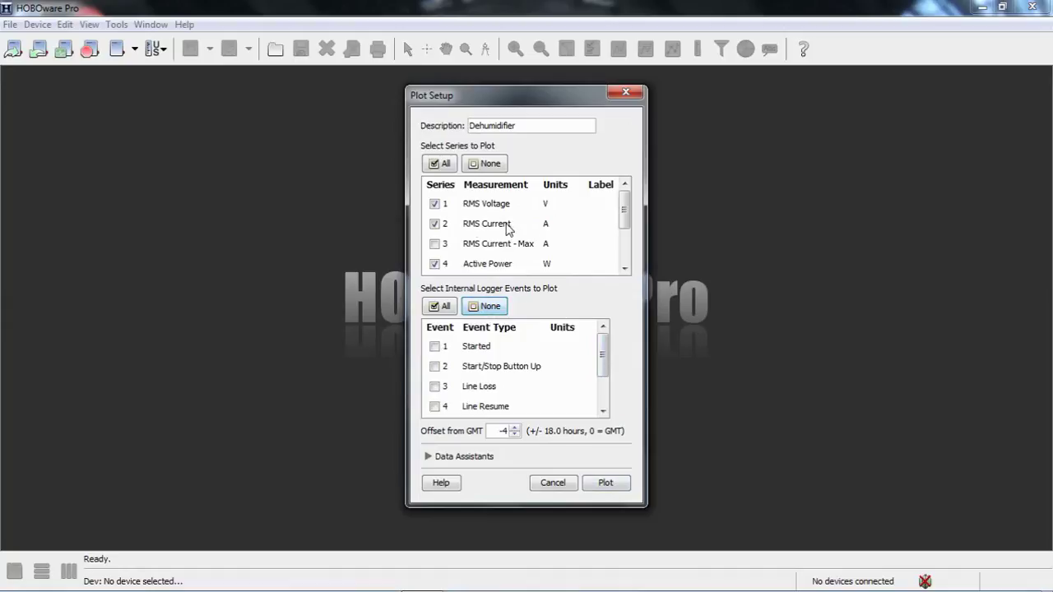
left_click(435, 204)
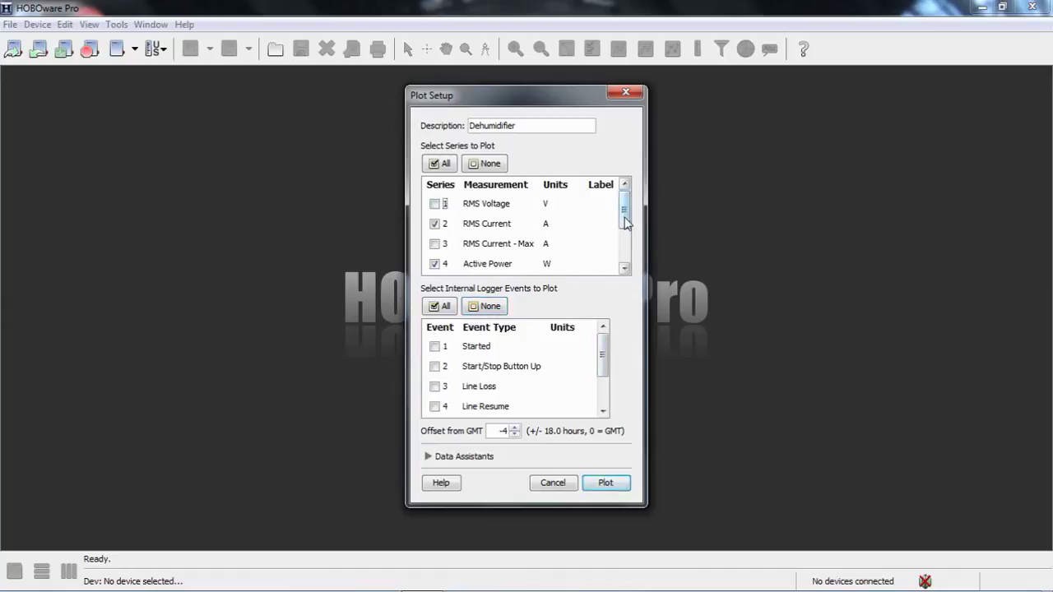
left_click_drag(625, 221, 627, 244)
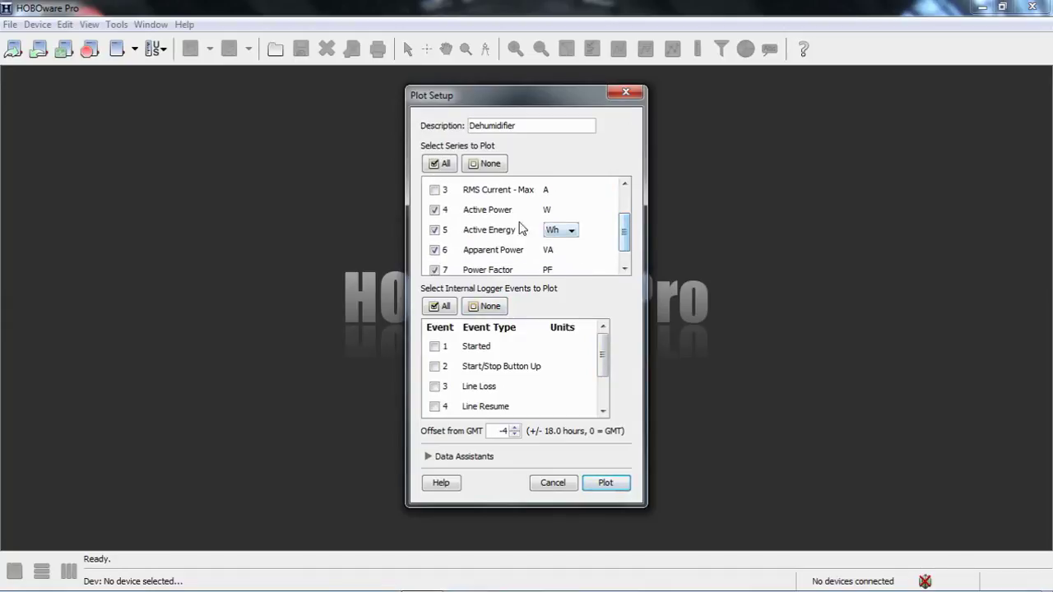
left_click(434, 230)
left_click(434, 250)
left_click(434, 269)
left_click_drag(630, 249, 636, 216)
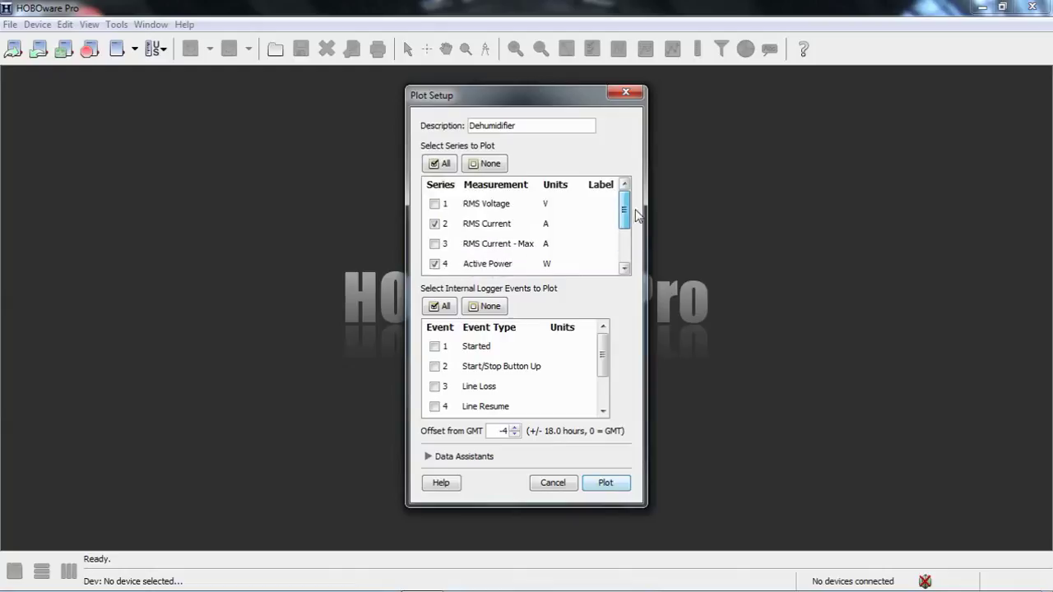
Plot RMS Current and Active Power, then resize the data table above the chart to a few rows
left_click(605, 483)
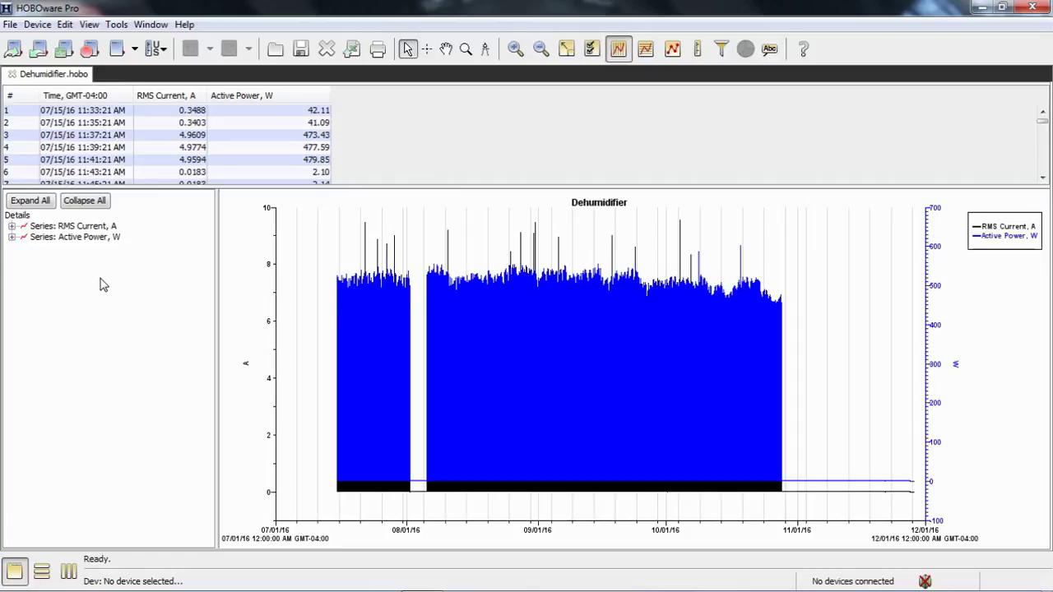
left_click_drag(419, 186, 410, 161)
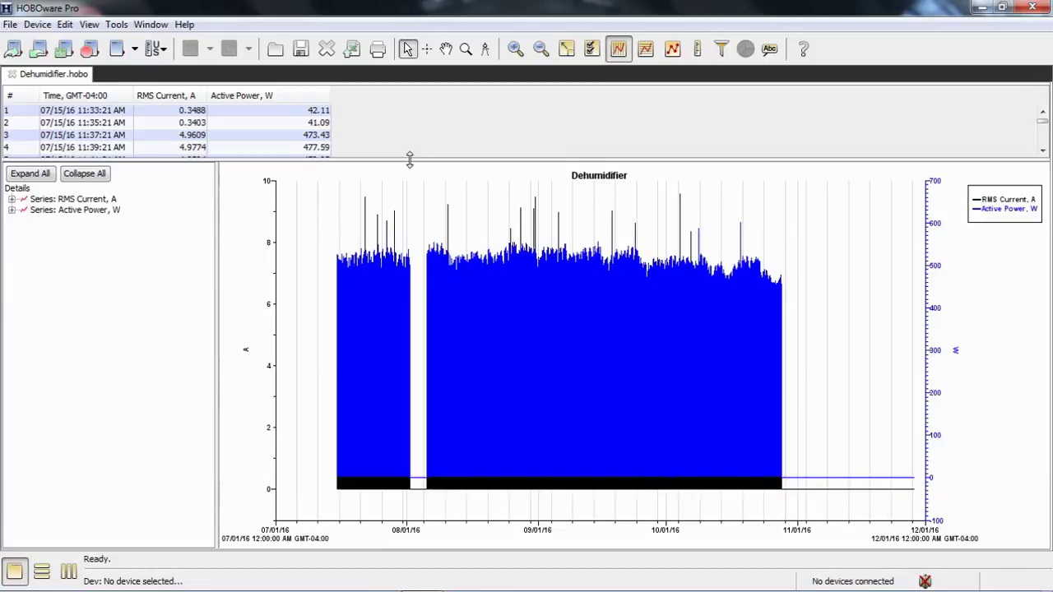
mouse_move(410, 161)
left_mouse_down()
mouse_move(409, 182)
mouse_move(410, 171)
left_mouse_up()
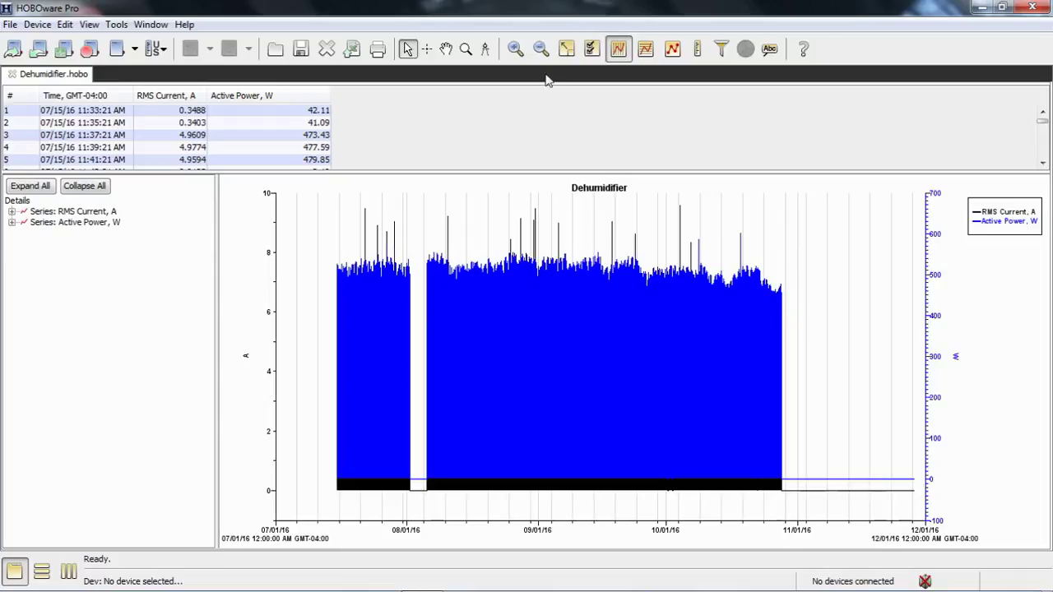
Place a crosshair on the last data point, 10/28/16 10:41:21 AM, then return to the arrow tool
left_click(426, 49)
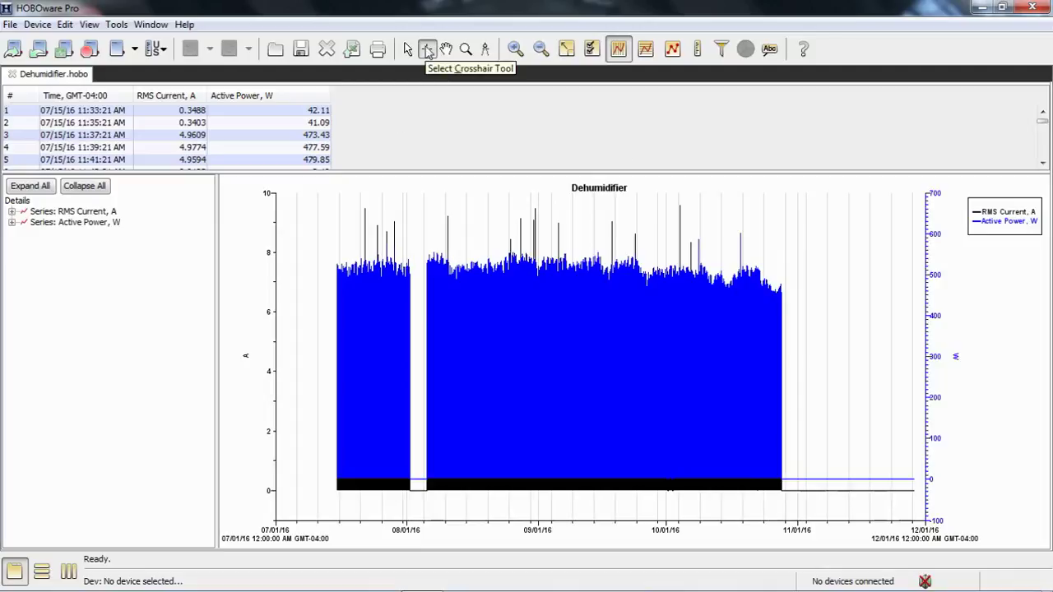
left_click(784, 478)
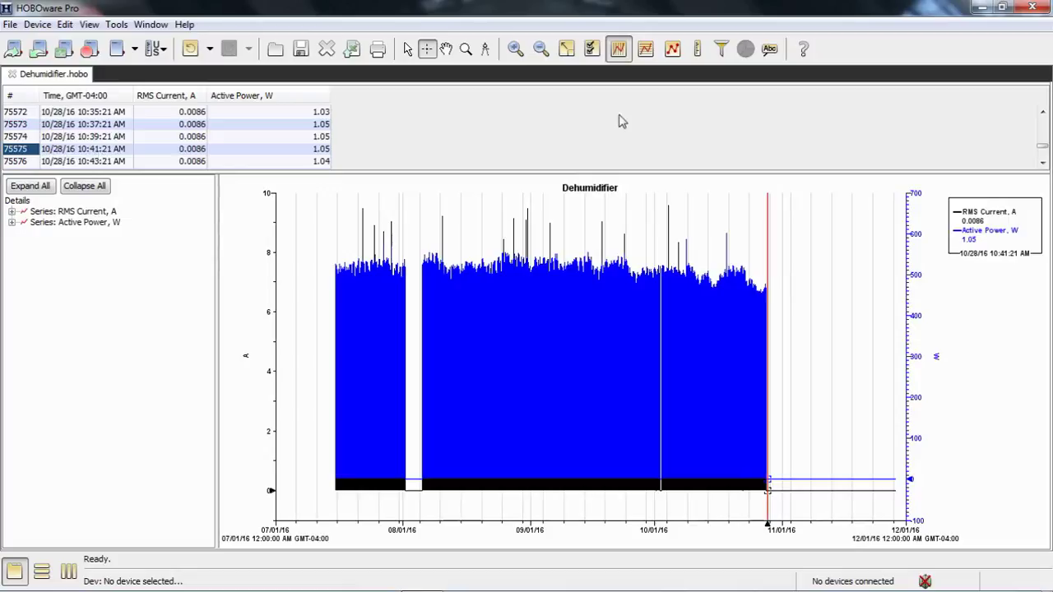
left_click(407, 49)
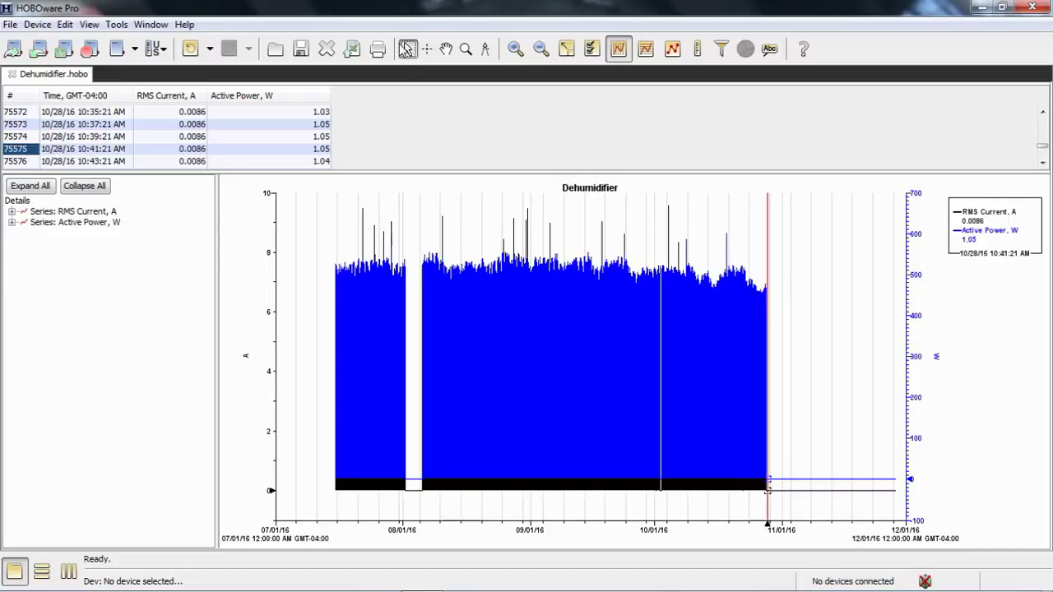
Remove the crosshair and set the Crop Series end date to 10/28/16
right_click(799, 381)
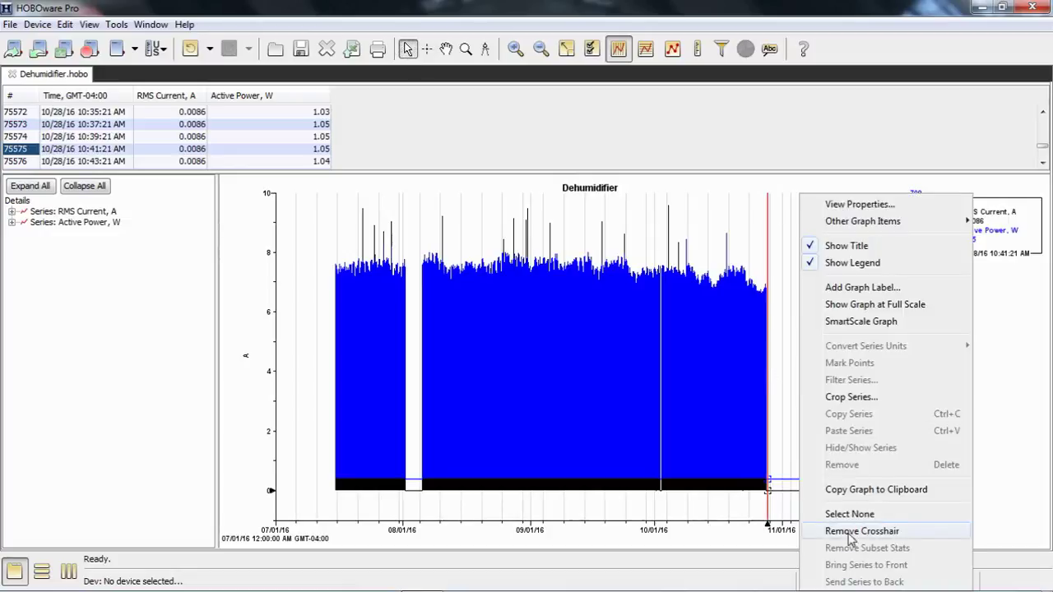
left_click(850, 533)
right_click(798, 350)
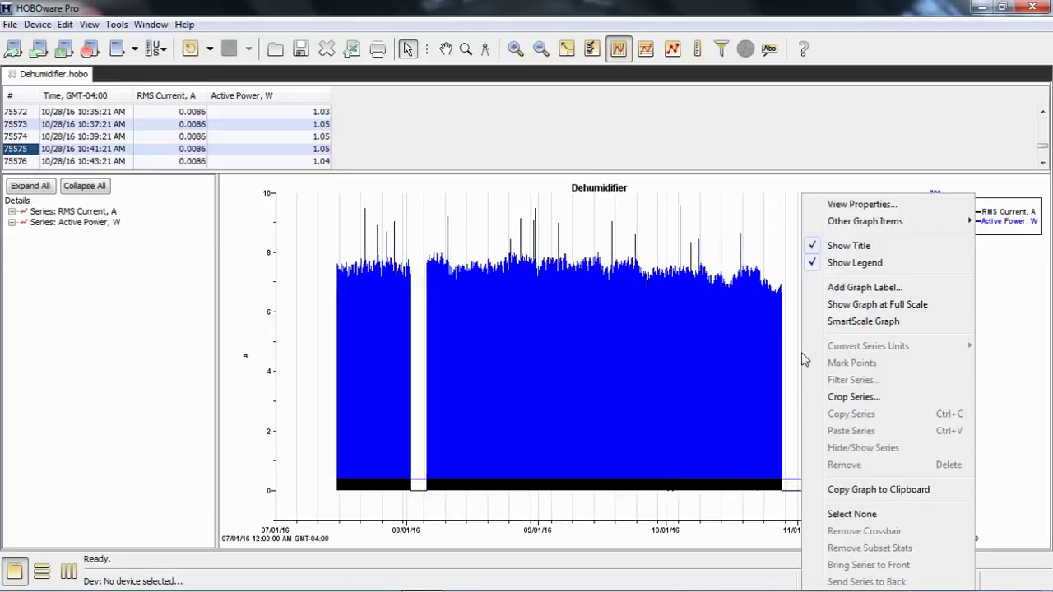
left_click(839, 403)
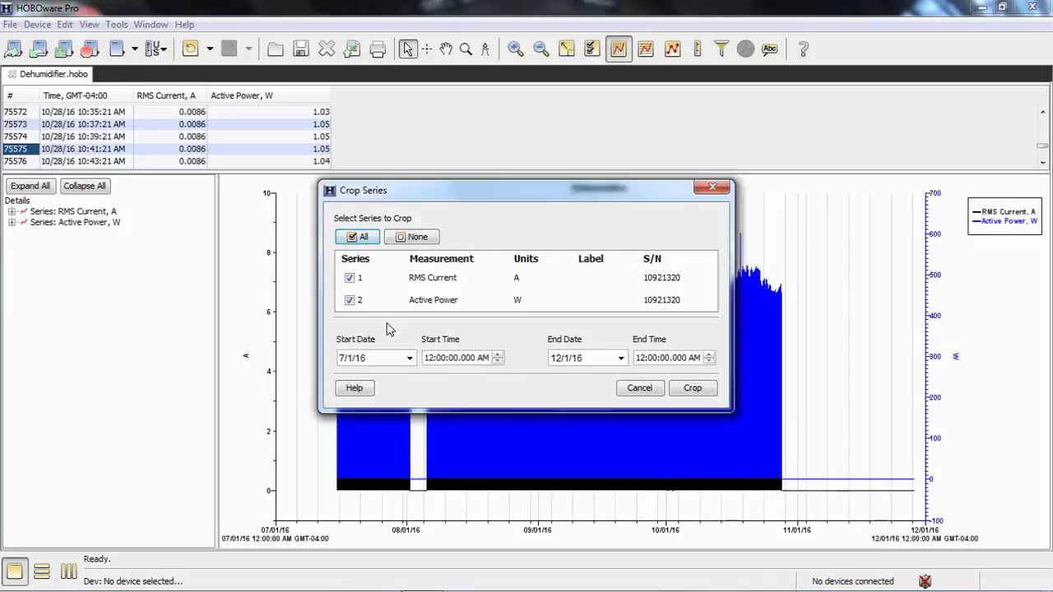
left_click(621, 358)
left_click(455, 378)
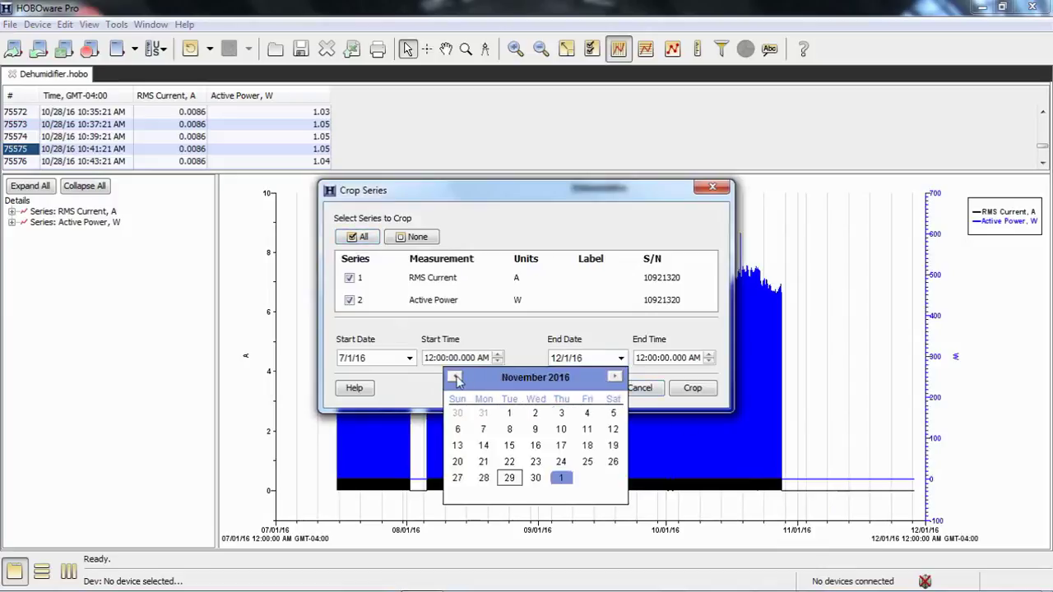
left_click(455, 377)
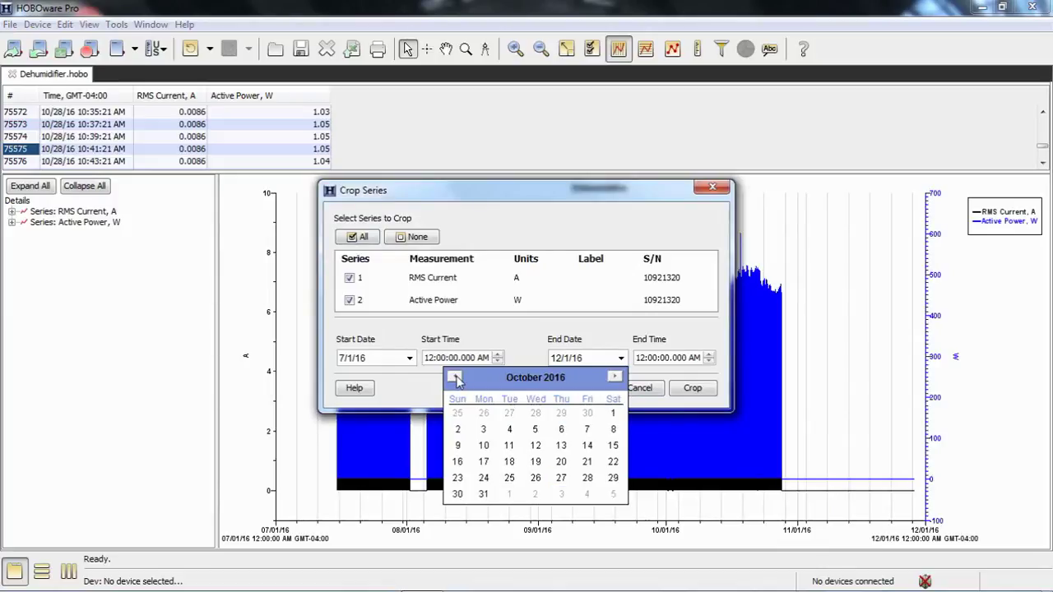
left_click(586, 478)
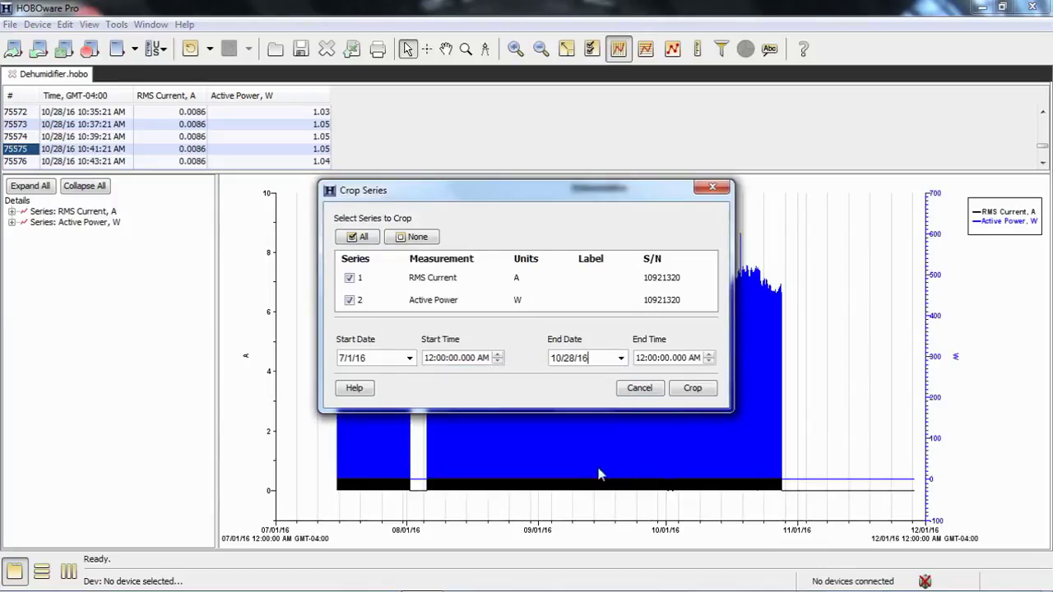
Set the crop end time to 10:40:00 AM and crop both series
left_click(654, 357)
type("10")
key("Delete")
key("Delete")
key("Delete")
type(":40")
left_click(691, 391)
left_click(691, 390)
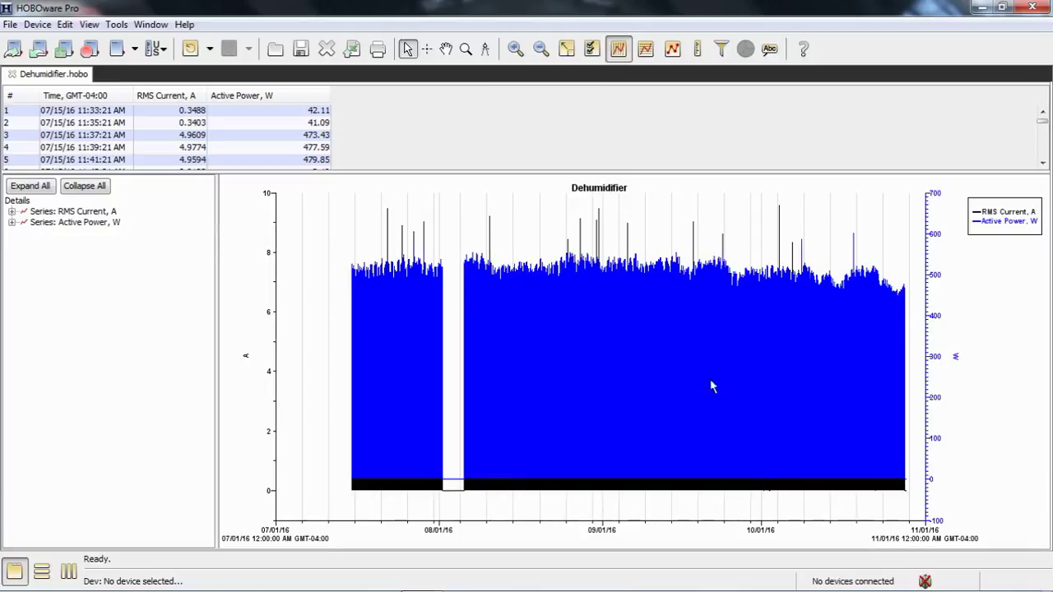
Zoom twice into mid-July until the first on/off cycles on 07/15/16 show
left_click(465, 50)
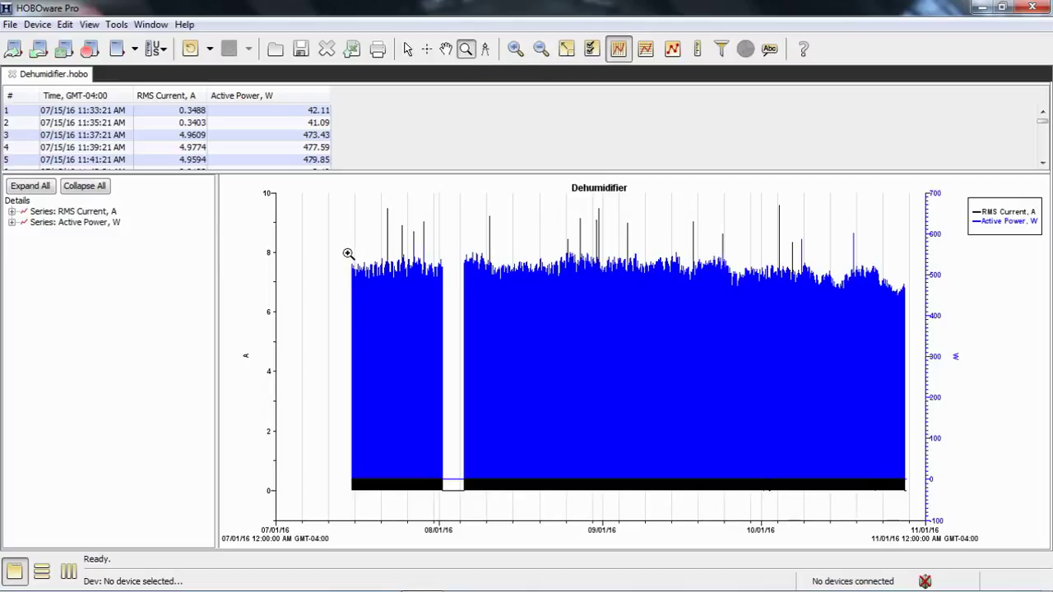
left_click_drag(349, 254, 357, 494)
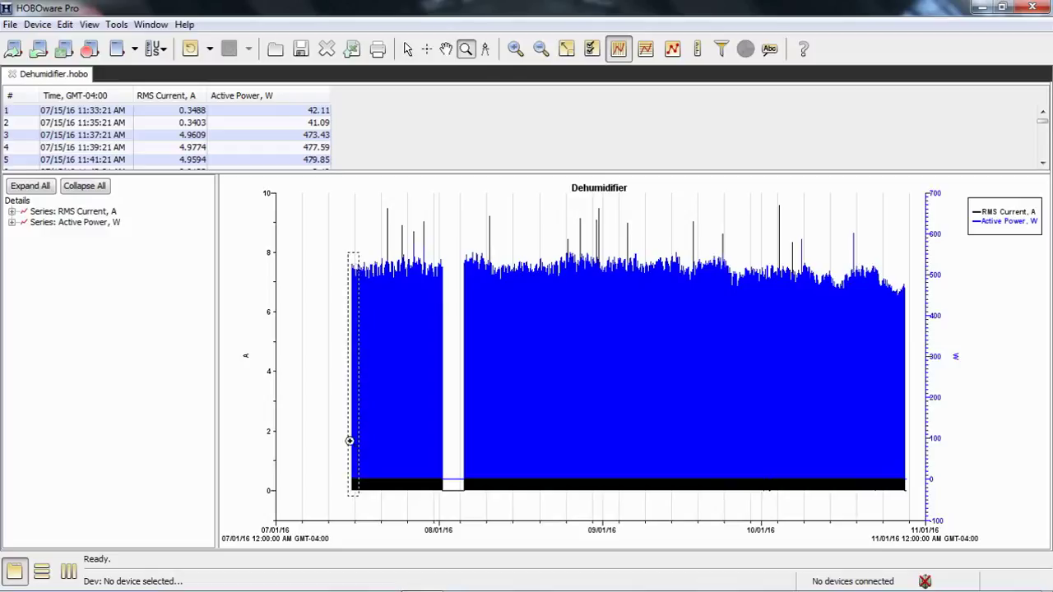
left_click(354, 339)
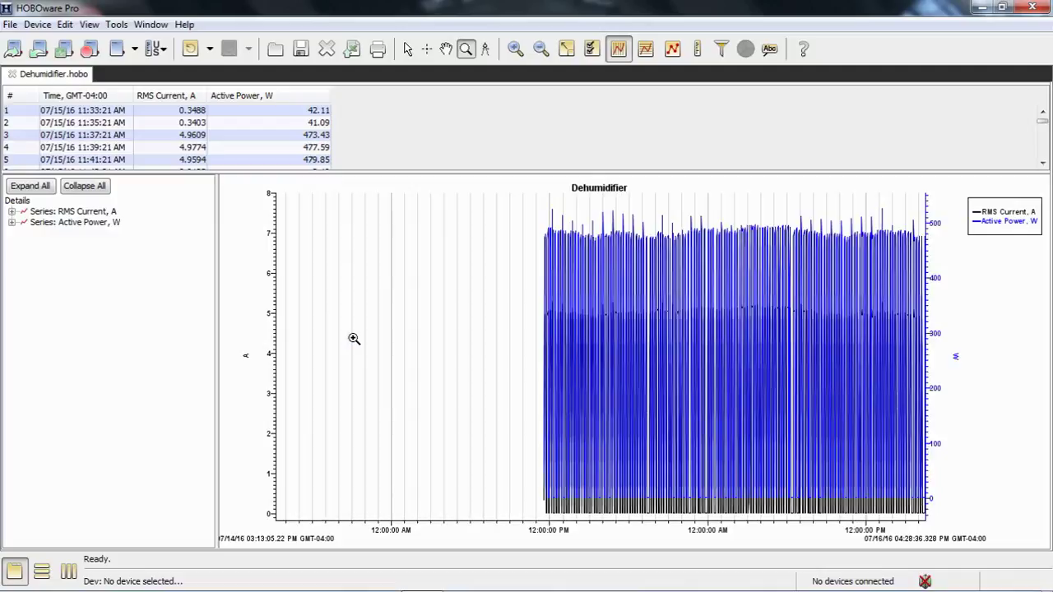
left_click_drag(541, 211, 562, 504)
left_click(554, 499)
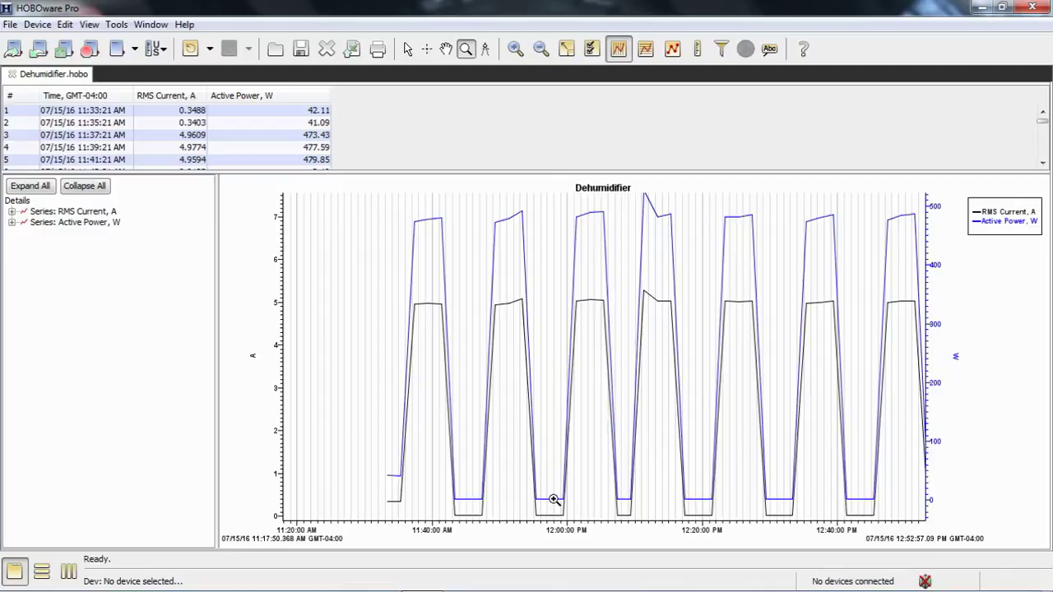
Pan the graph toward later times, then reset it to the full July–November scale
left_click(445, 50)
left_click_drag(776, 321, 504, 299)
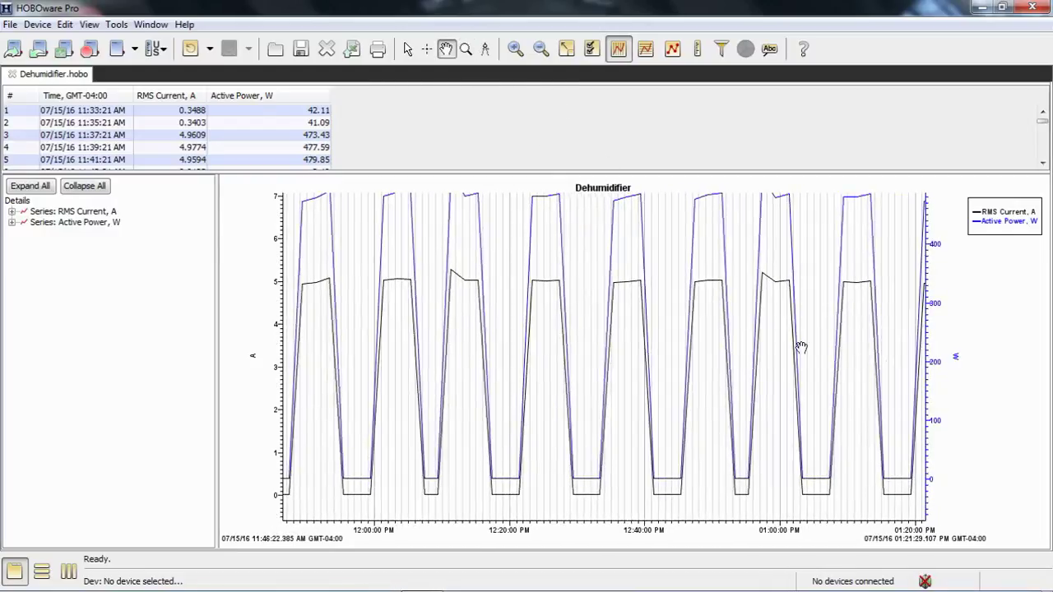
left_click_drag(801, 346, 691, 350)
left_click_drag(842, 367, 689, 364)
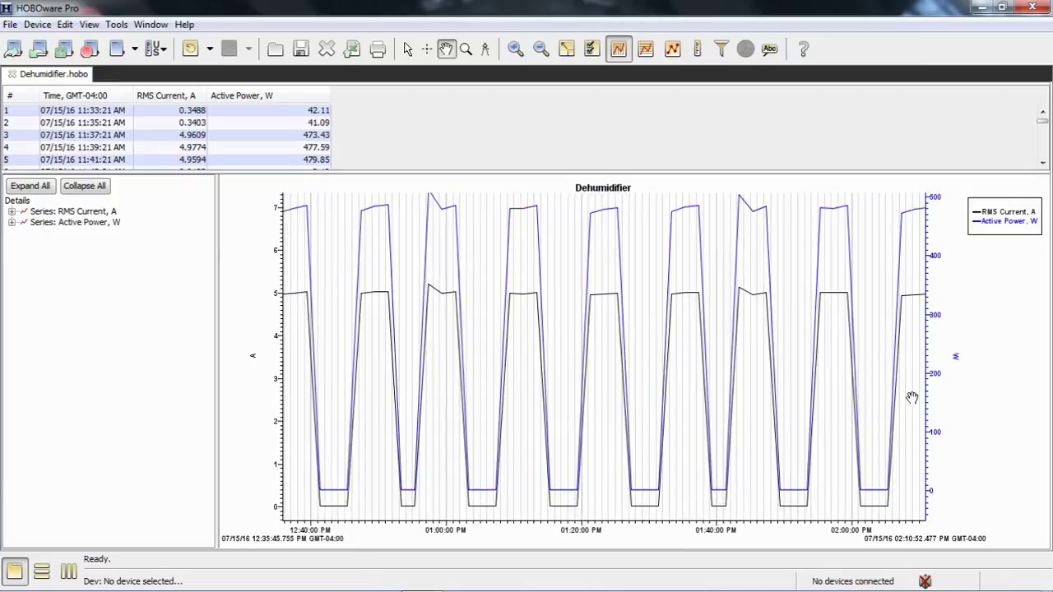
left_click_drag(883, 393, 709, 375)
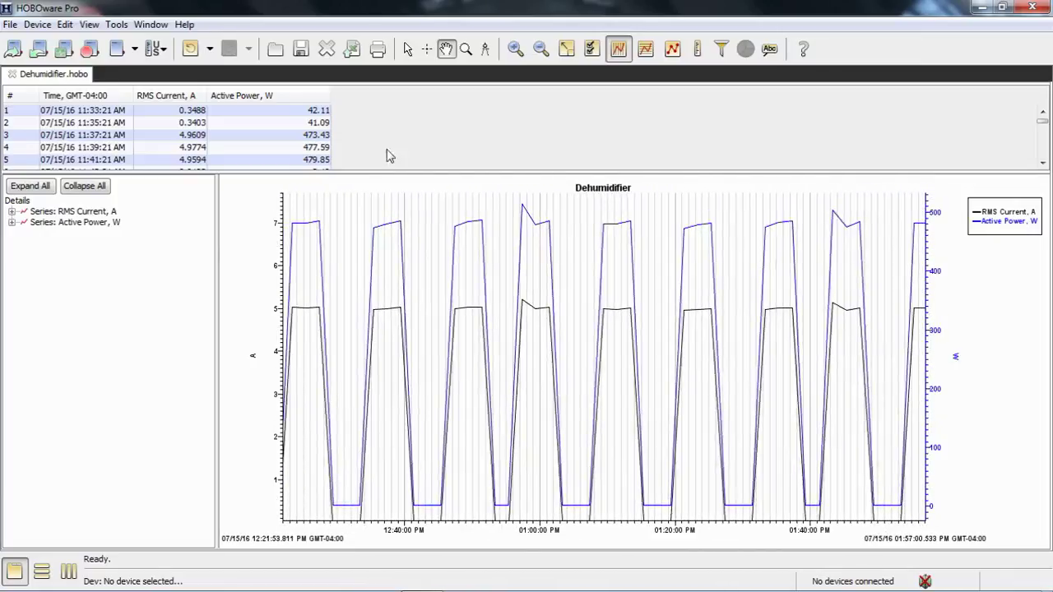
left_click(567, 49)
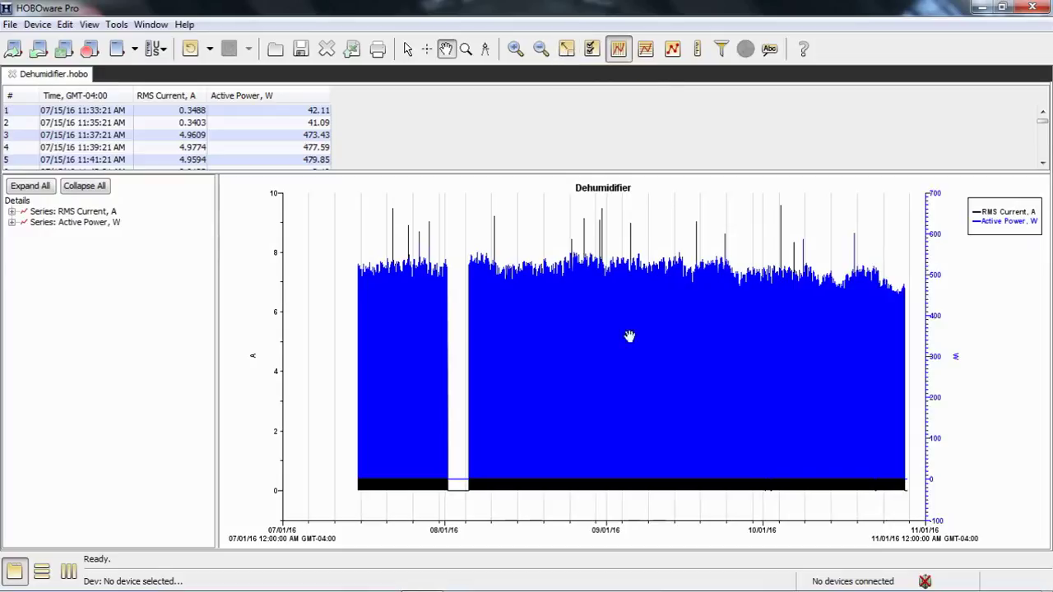
left_click(408, 49)
In the time-axis properties, set Min to 7/15/16 and Max to 7/16/16
double_click(592, 533)
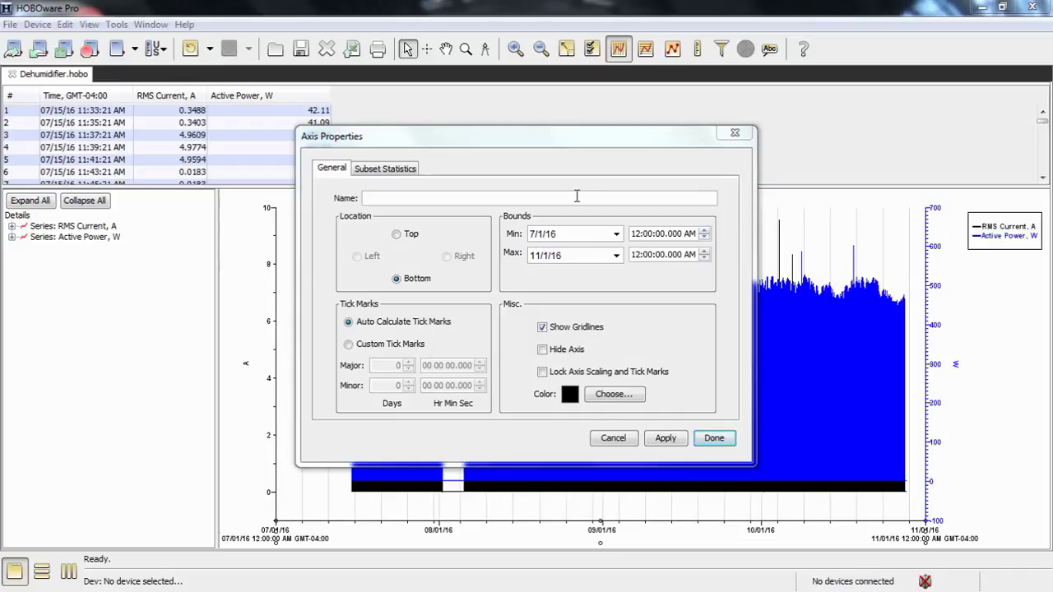
left_click(616, 235)
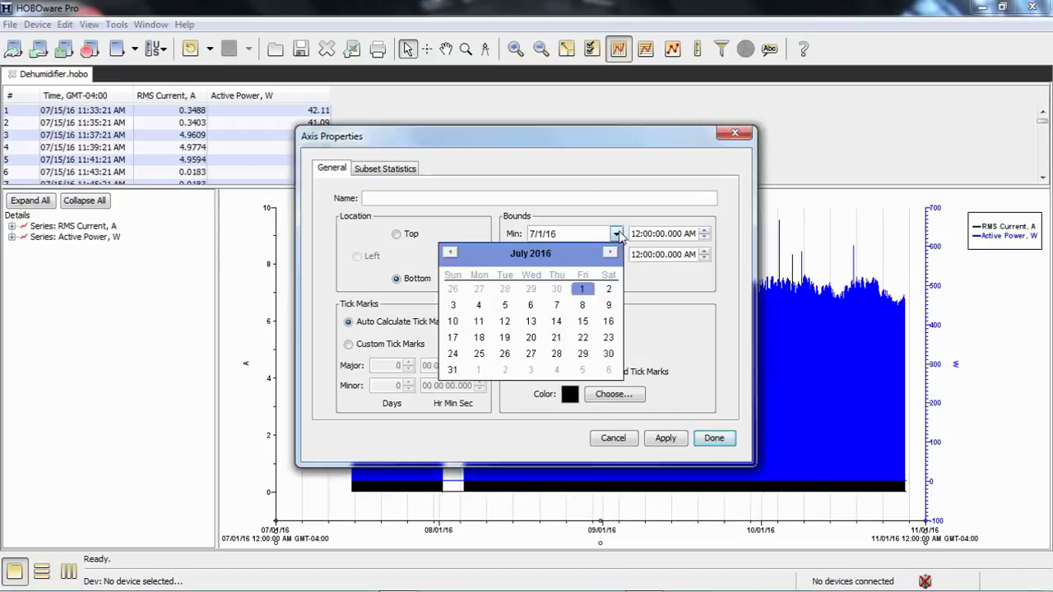
left_click(583, 322)
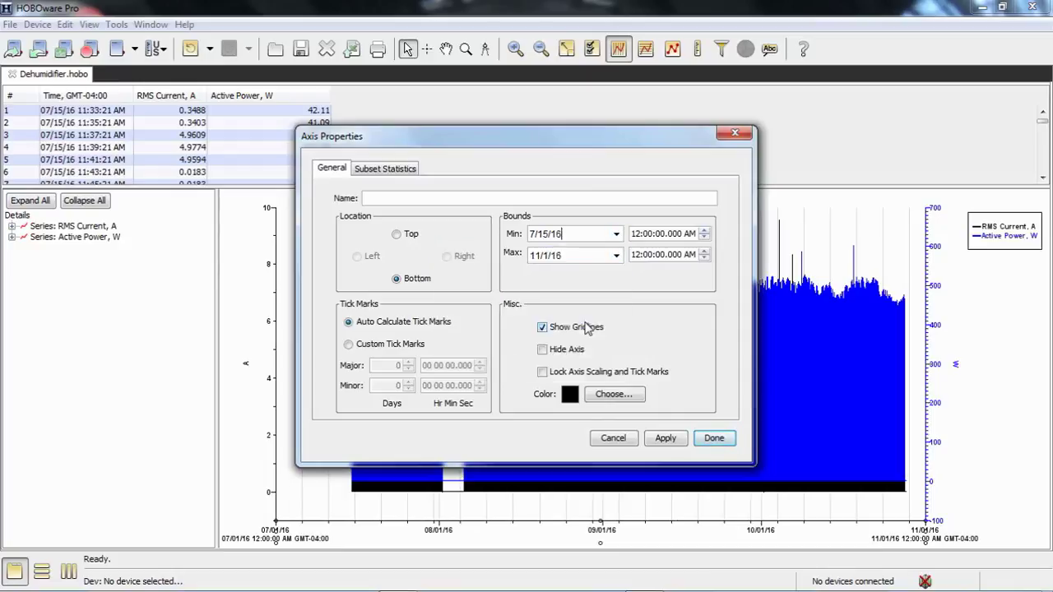
left_click(616, 256)
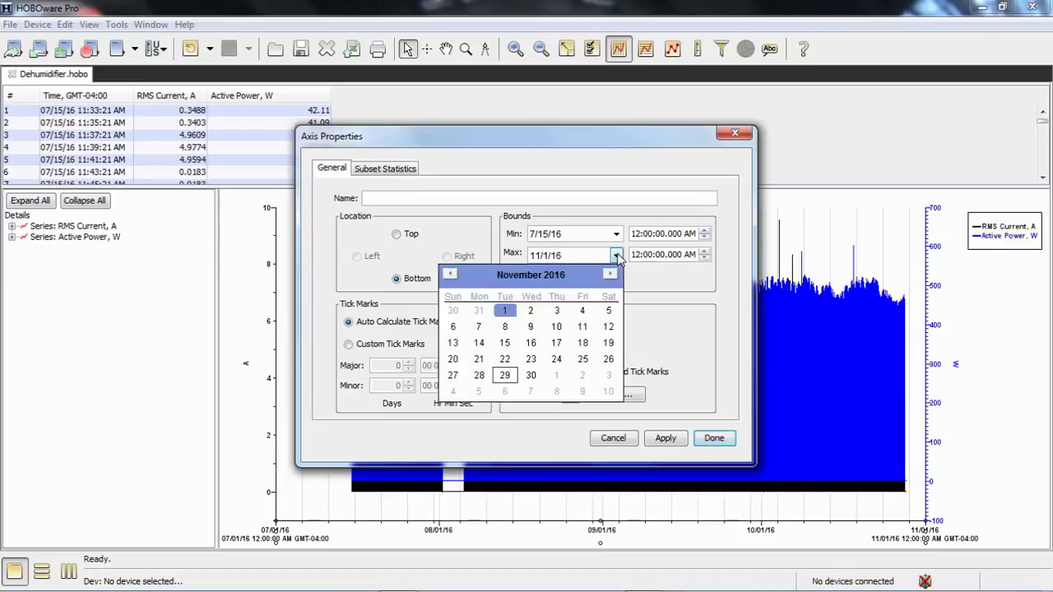
left_click(451, 274)
left_click(451, 274)
left_click(451, 274)
left_click(451, 274)
left_click(451, 275)
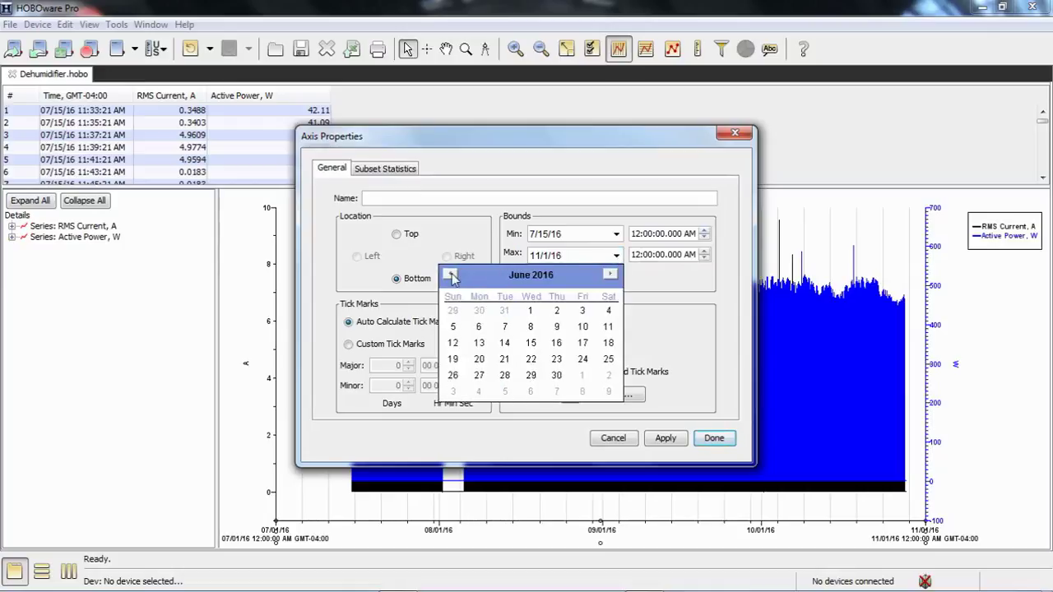
left_click(609, 274)
left_click(608, 343)
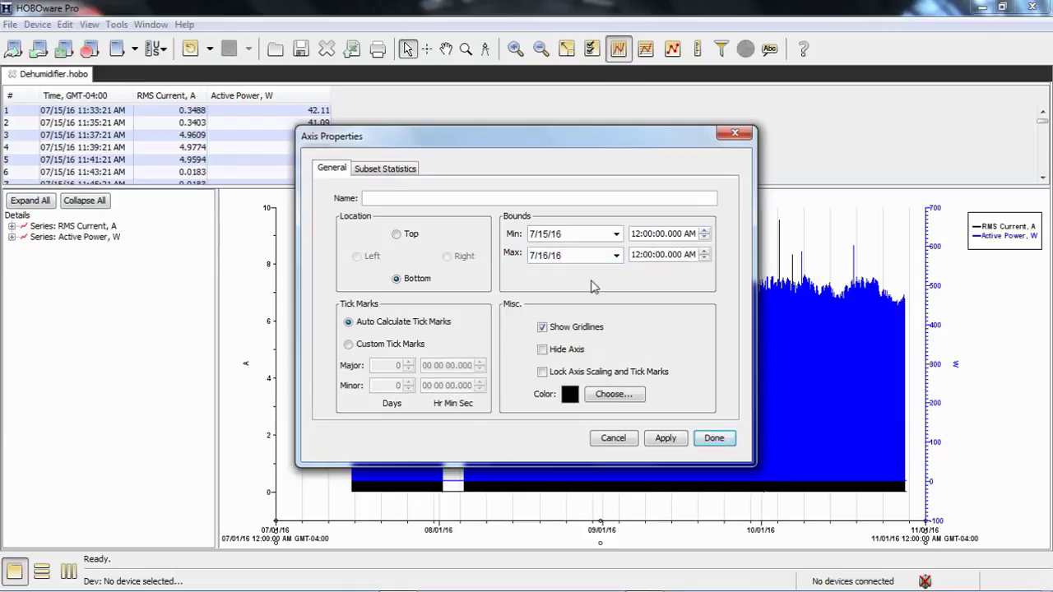
Apply the one-day range, pan it to start near 6 AM, then return to the full range
left_click(709, 438)
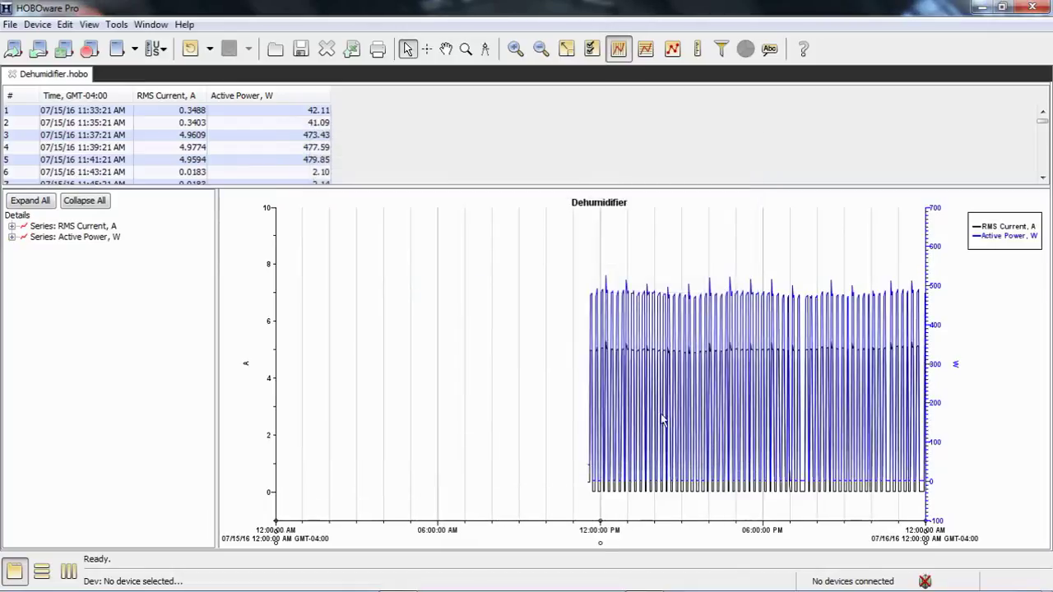
left_click(445, 49)
left_click_drag(826, 421, 773, 404)
key("Escape")
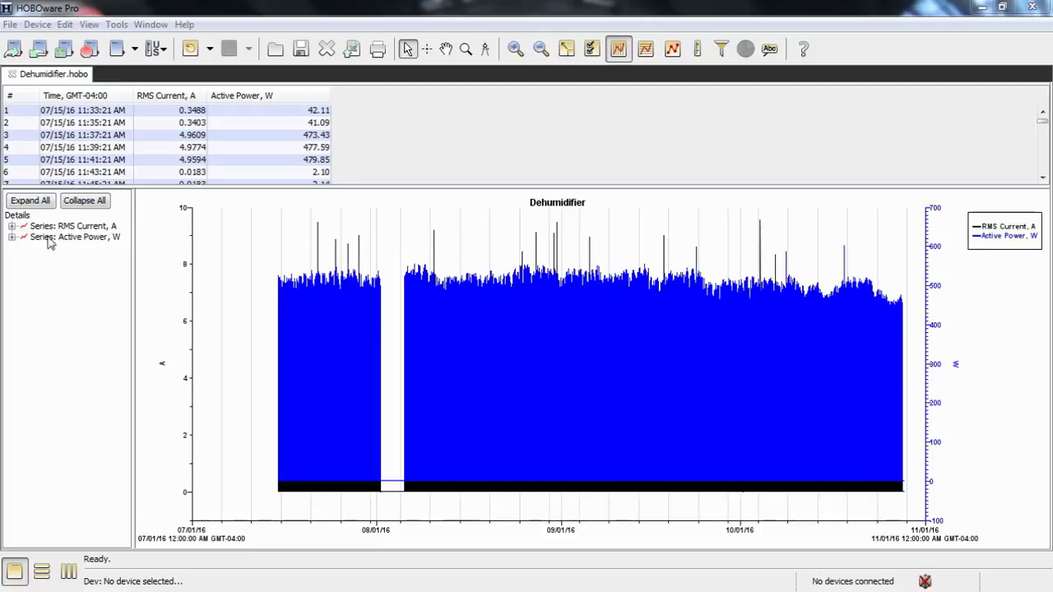
Filter the RMS Current series into an Average RMS Current series over 1-hour intervals
left_click(52, 234)
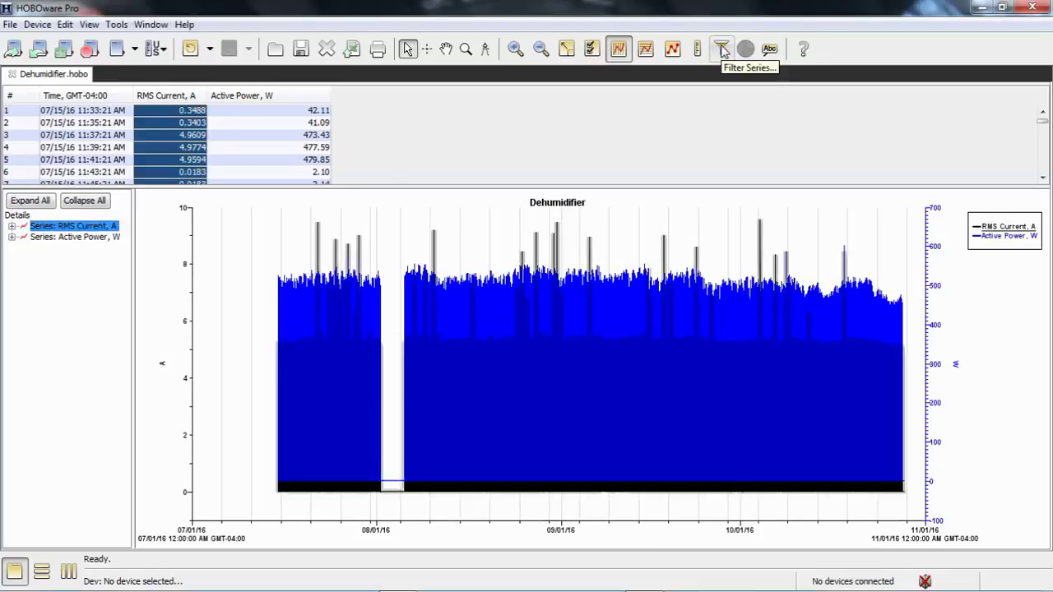
left_click(64, 25)
left_click(83, 48)
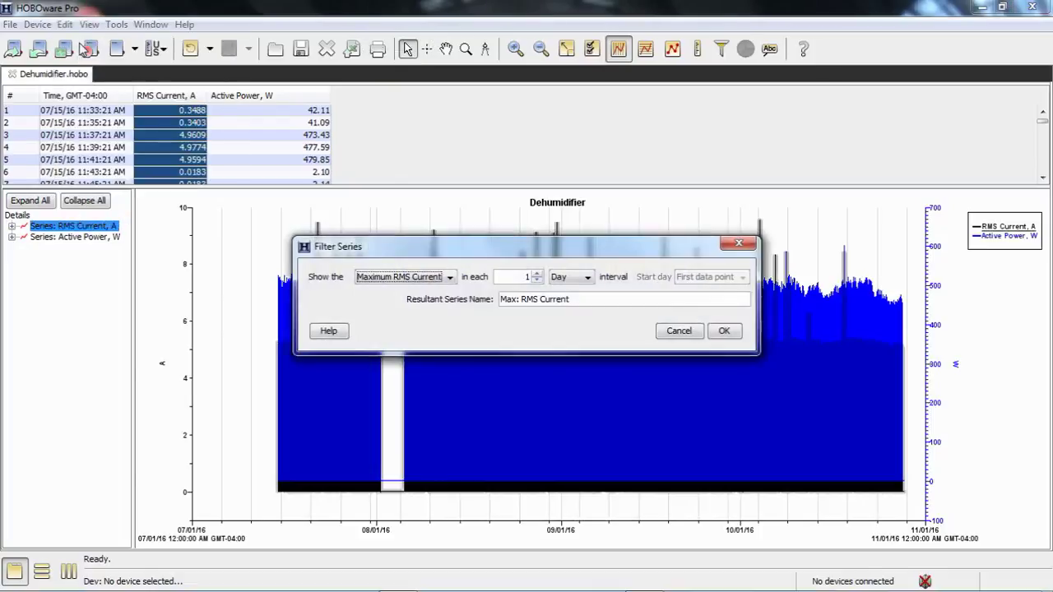
left_click(451, 282)
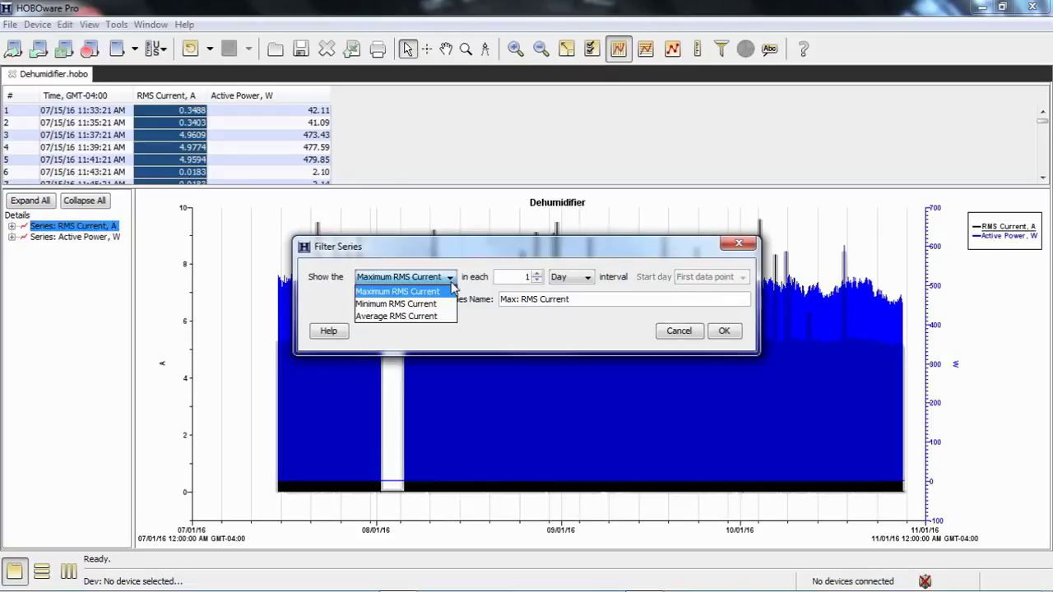
left_click(415, 316)
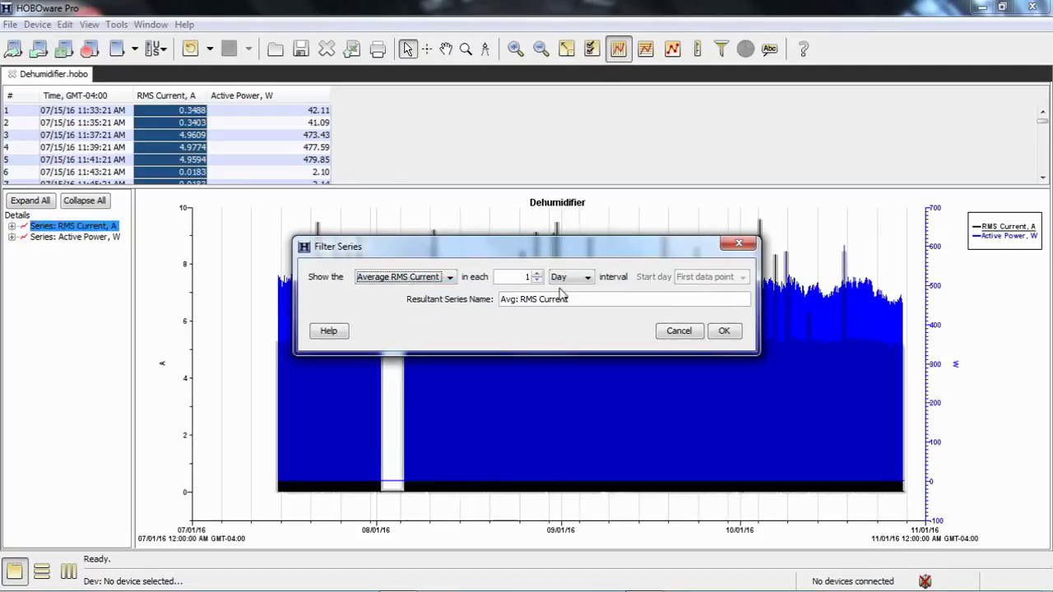
left_click(588, 280)
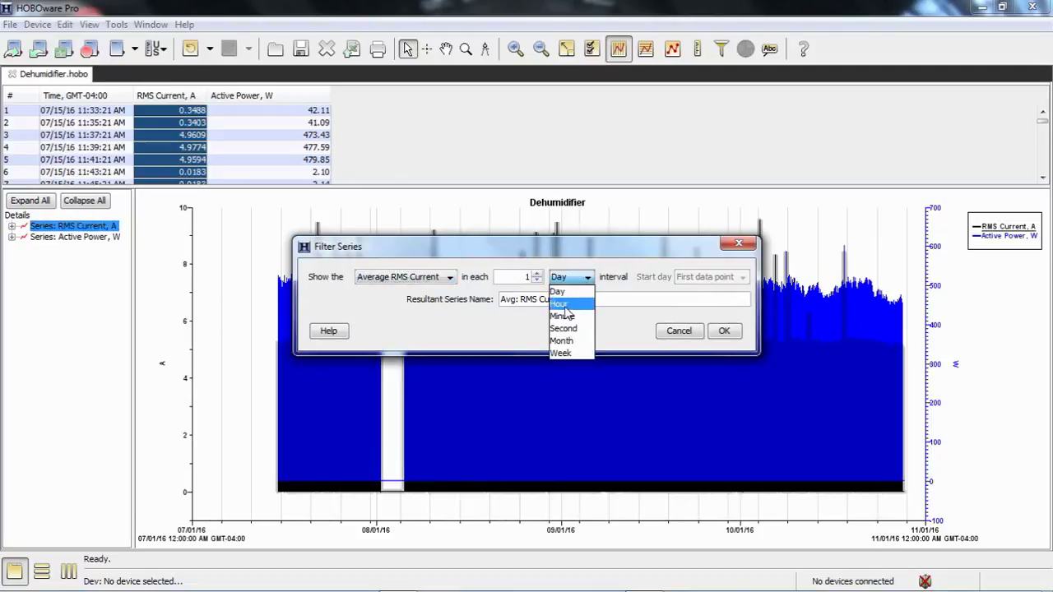
left_click(563, 304)
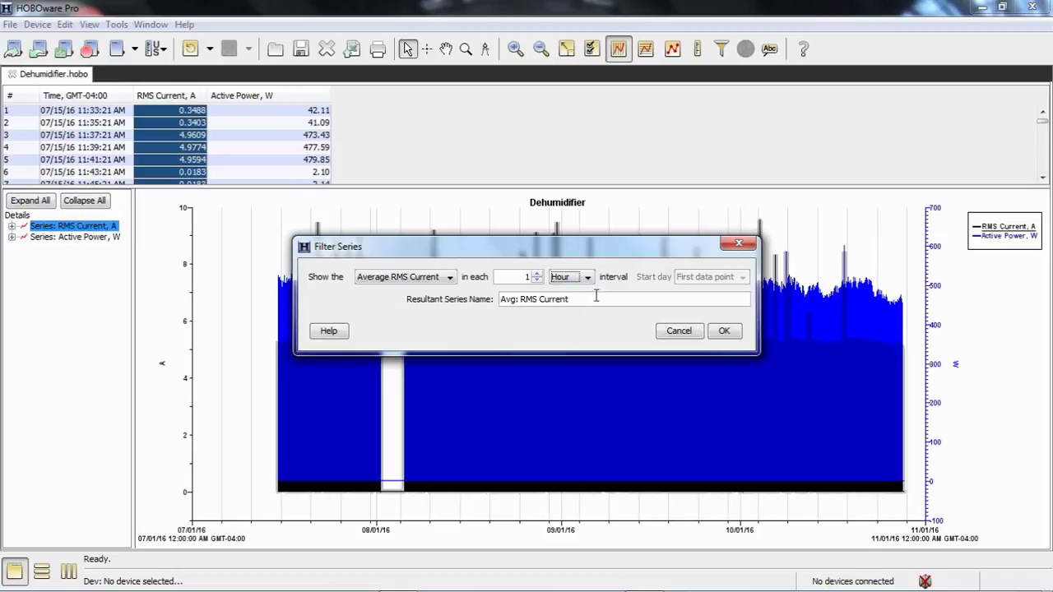
left_click(589, 281)
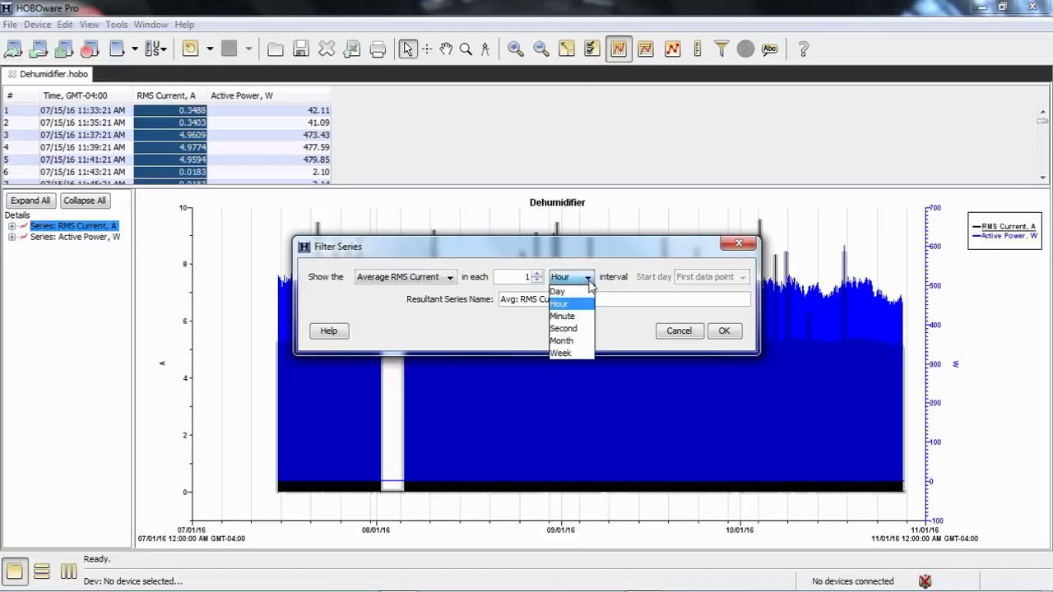
left_click(601, 263)
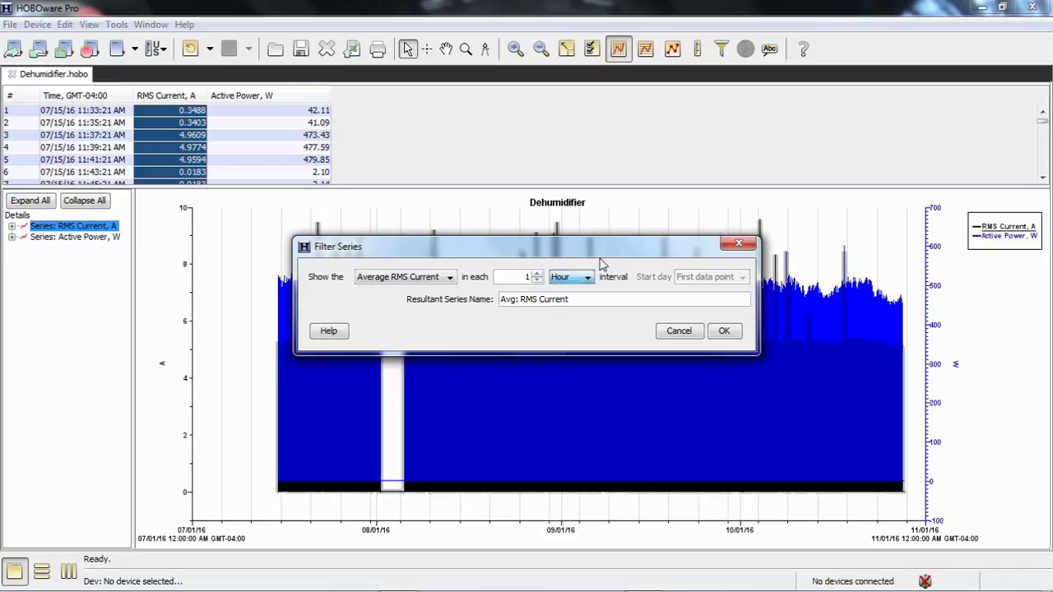
left_click(723, 331)
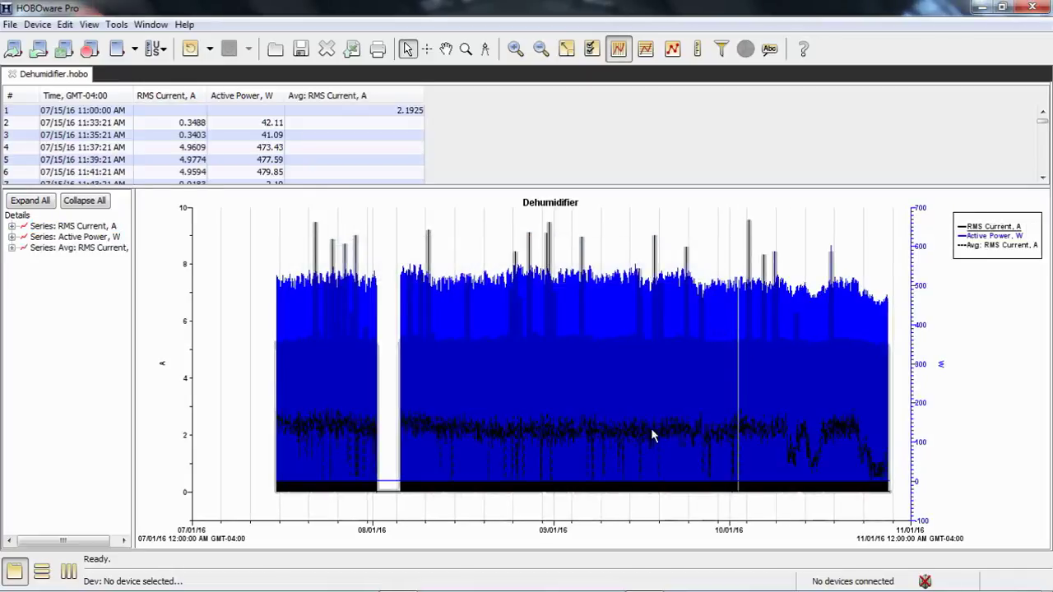
Filter the Active Power series into an Average Active Power series over 1-hour intervals
left_click(65, 237)
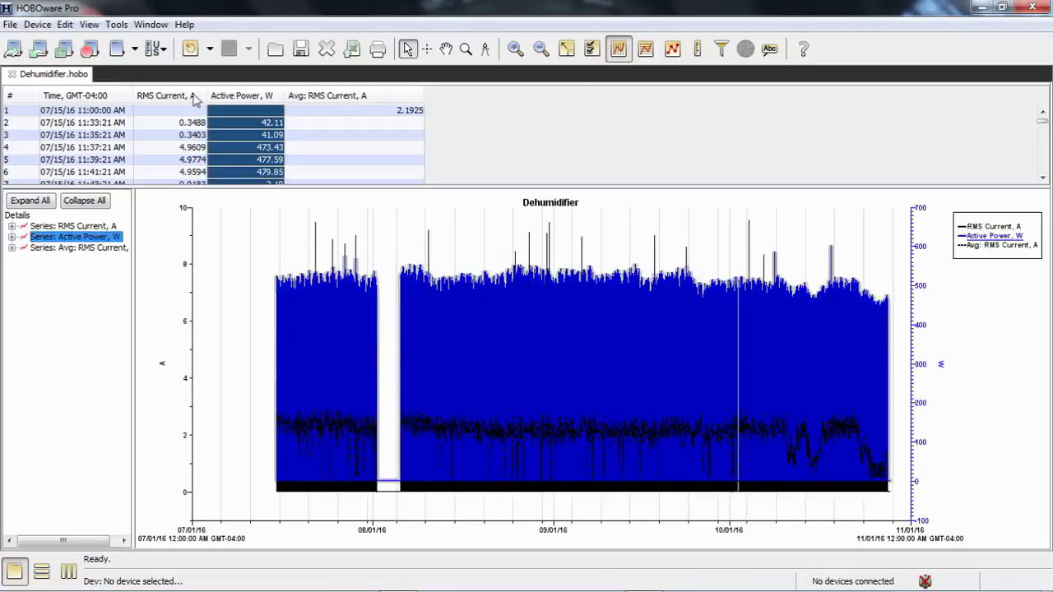
left_click(720, 51)
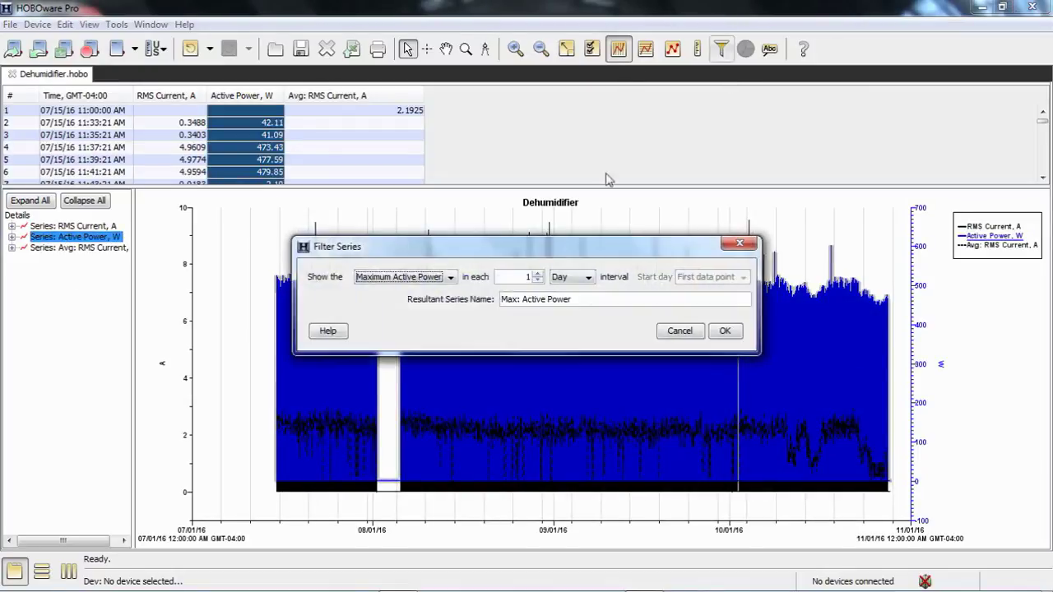
left_click(450, 278)
left_click(396, 317)
left_click(587, 278)
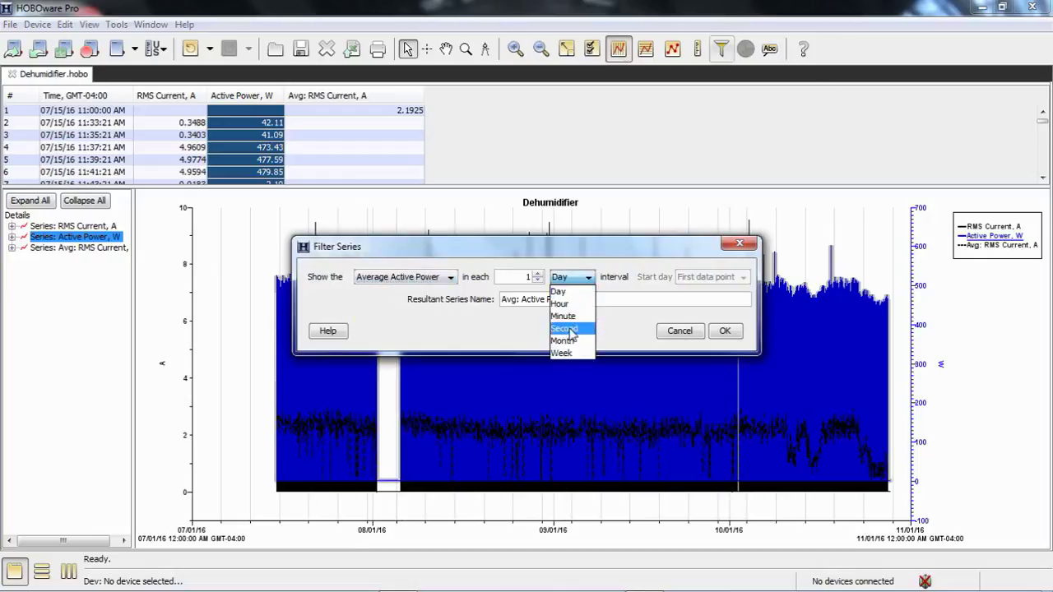
left_click(559, 303)
left_click(724, 331)
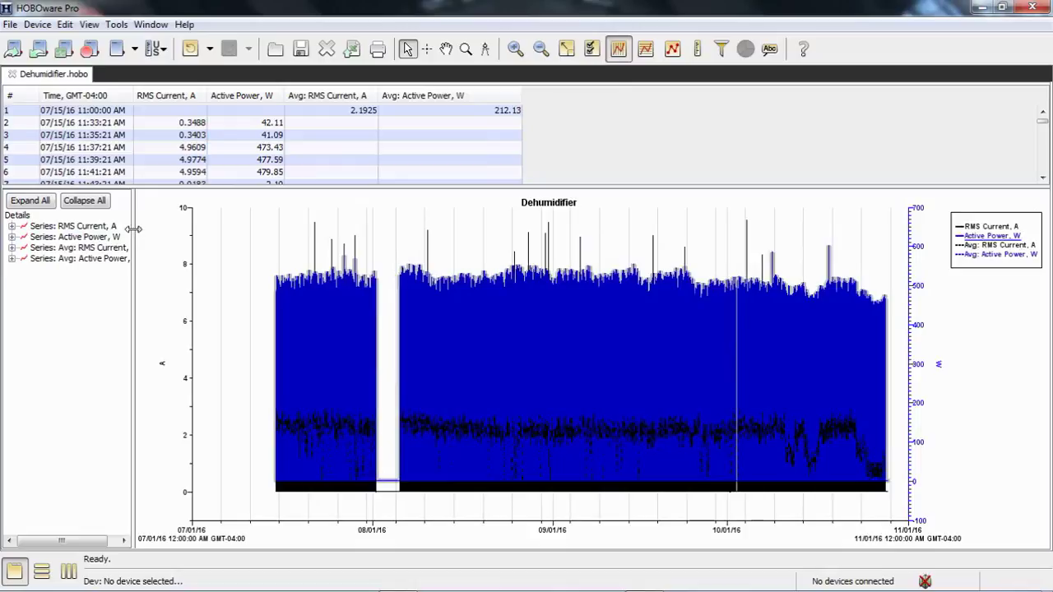
Hide the original RMS Current and Active Power series so only hourly averages plot, then open the File menu
left_click_drag(134, 222, 153, 230)
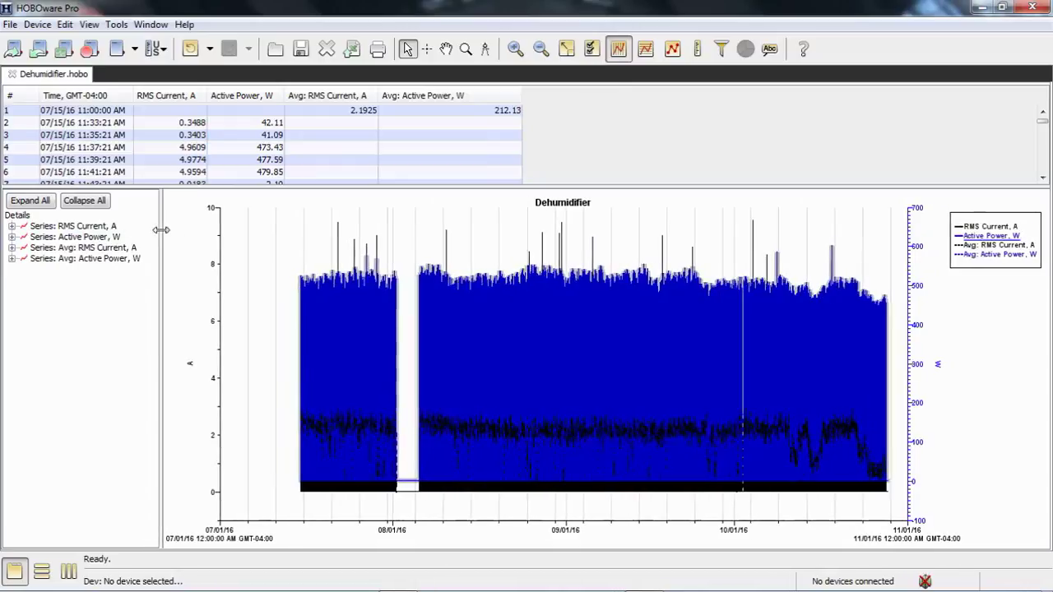
left_click(60, 226)
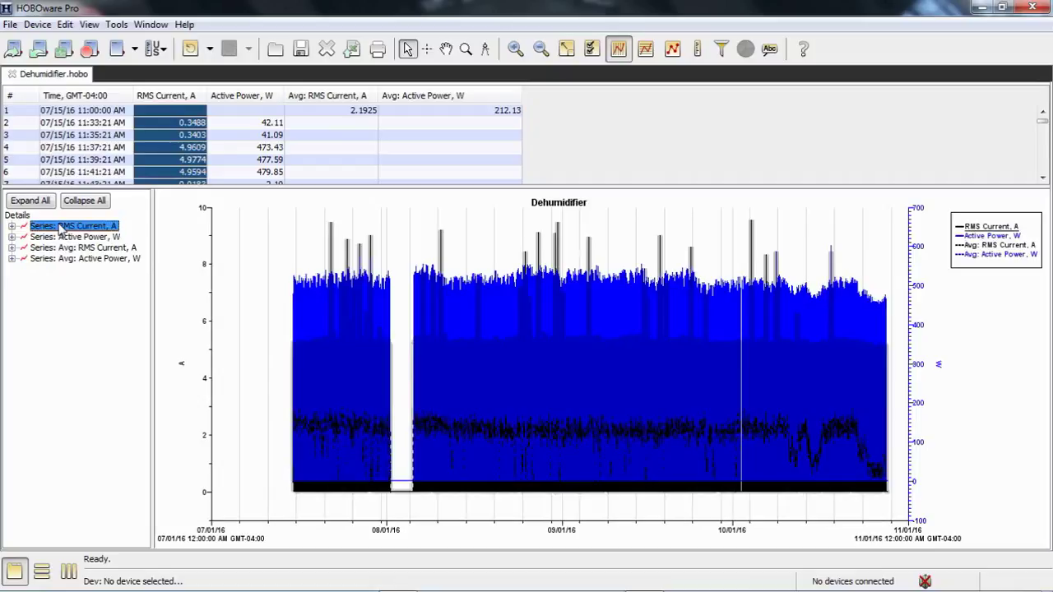
right_click(60, 227)
left_click(99, 238)
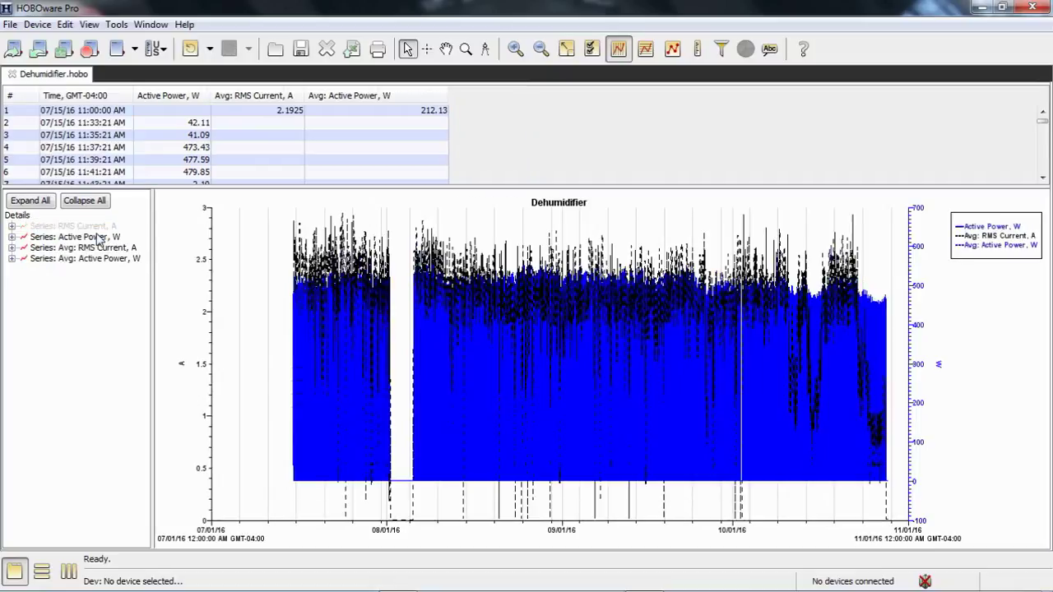
right_click(89, 239)
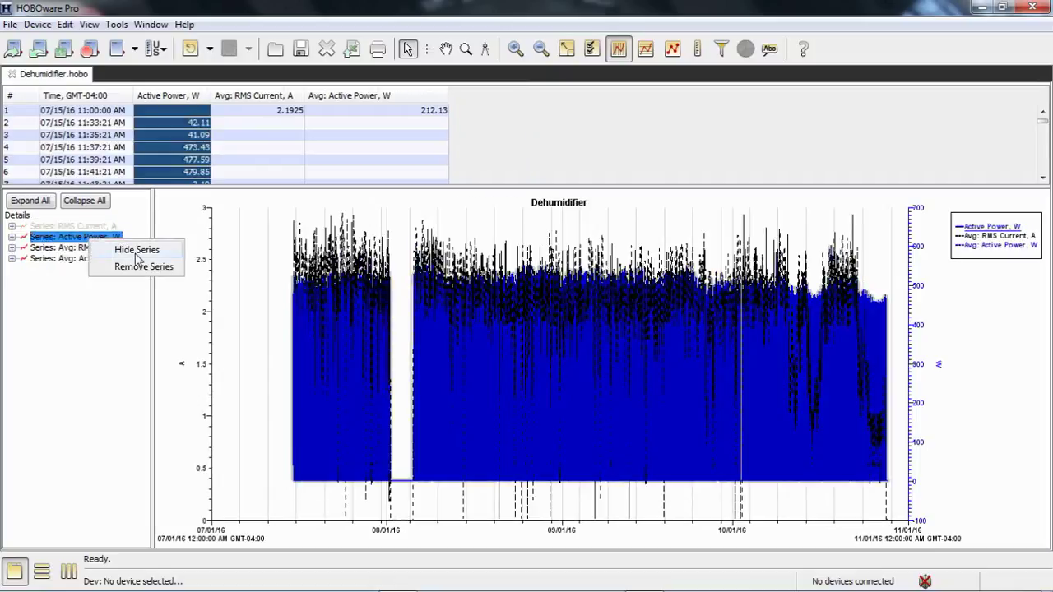
left_click(137, 250)
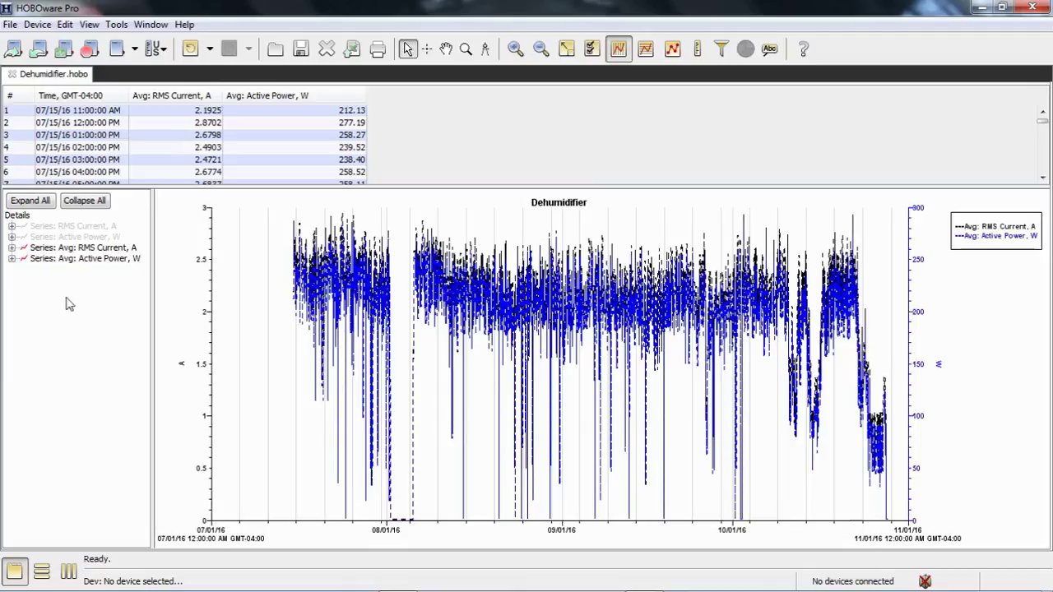
left_click(10, 24)
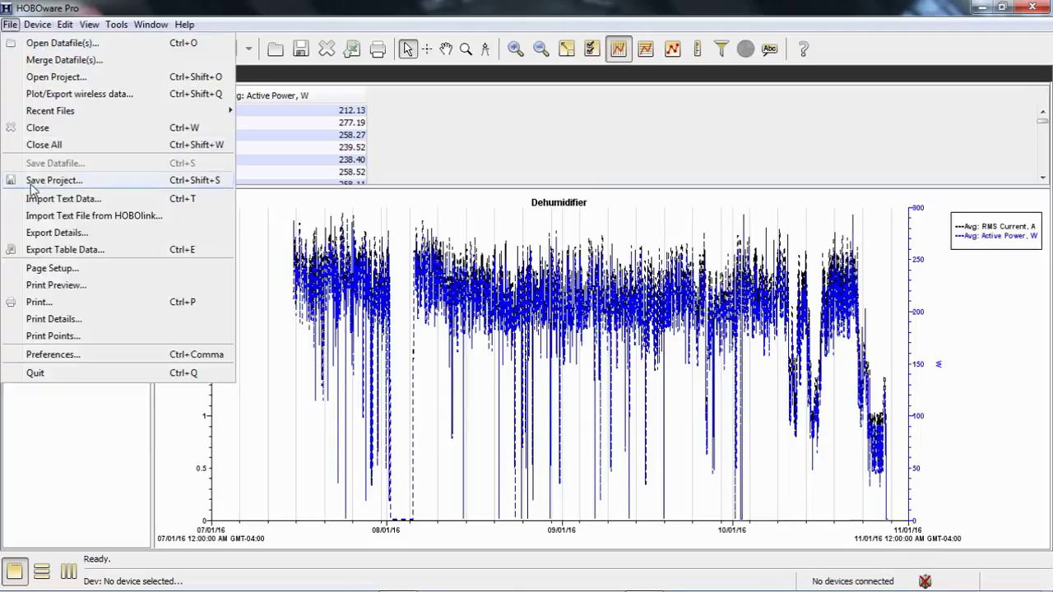